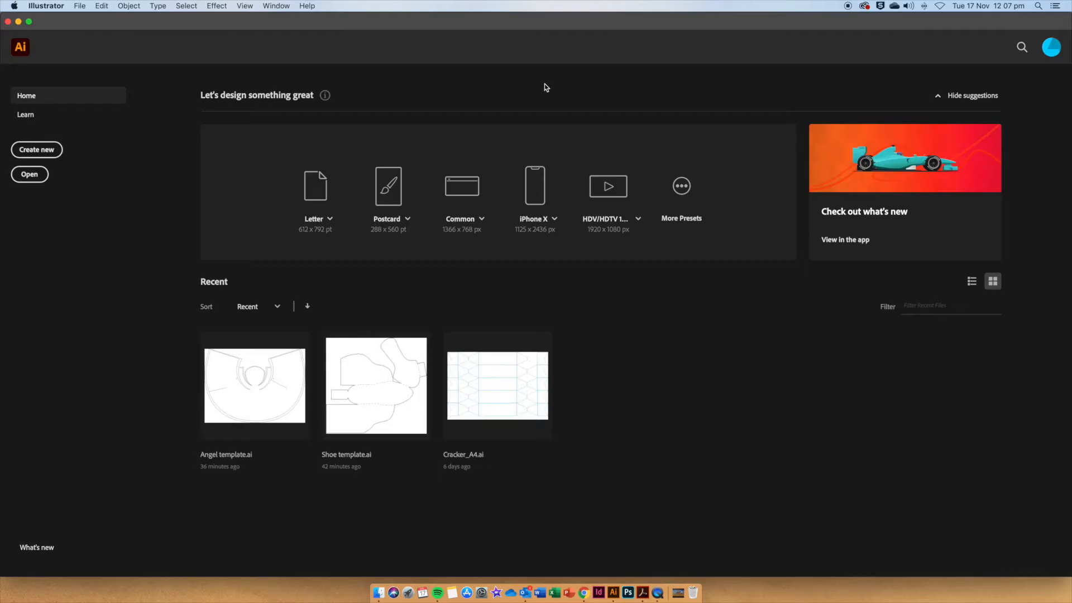
- Create a new print document from the A4 preset in landscape orientation
click(56, 152)
click(575, 146)
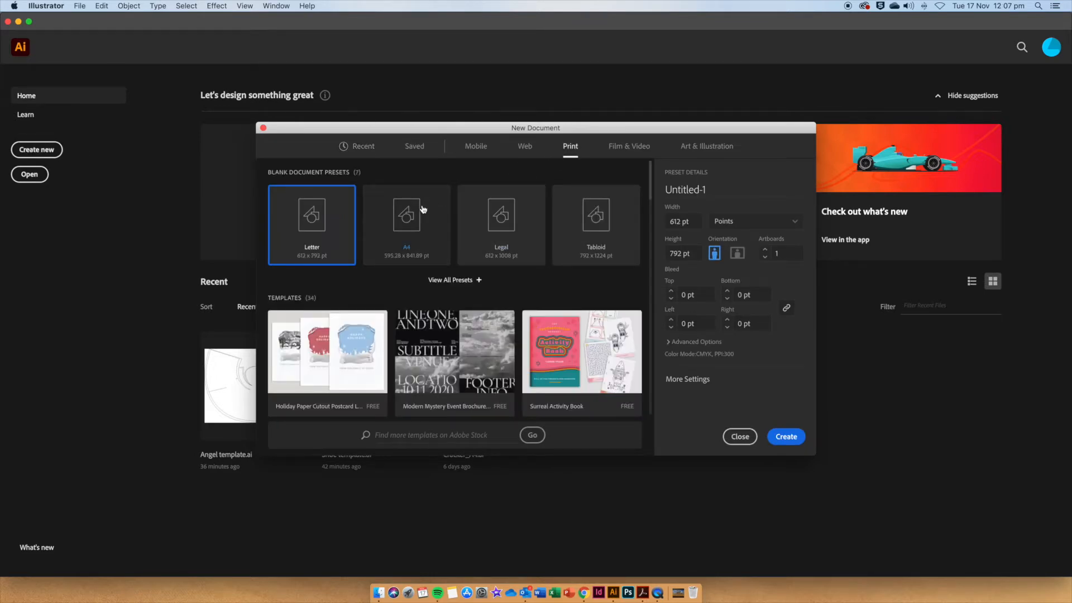
click(423, 209)
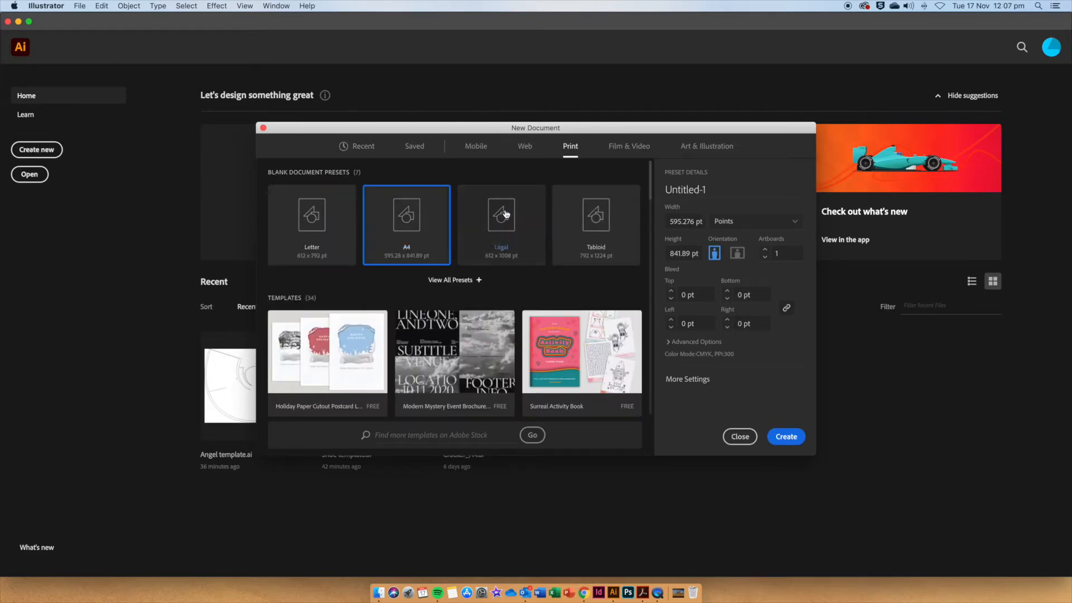
click(735, 255)
click(784, 437)
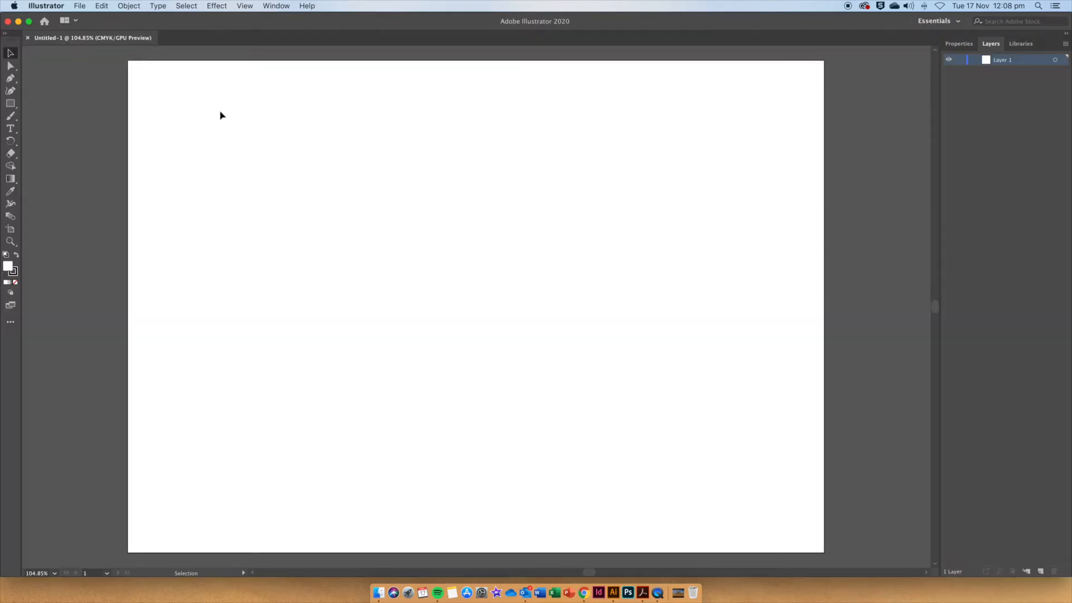
- Draw a circle with the Ellipse tool in the upper middle of the artboard
click(9, 106)
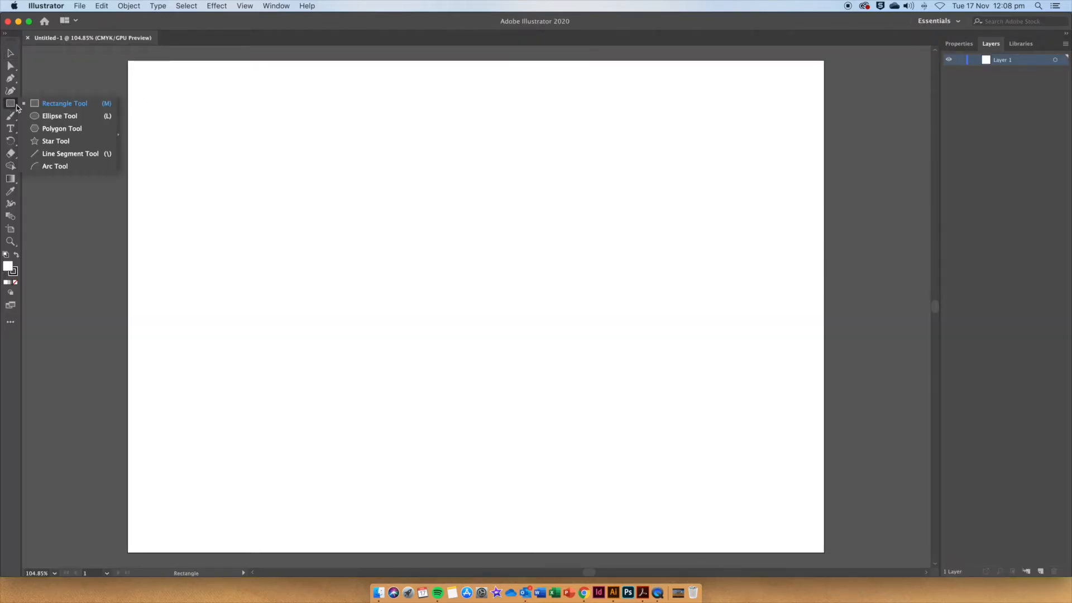
click(60, 116)
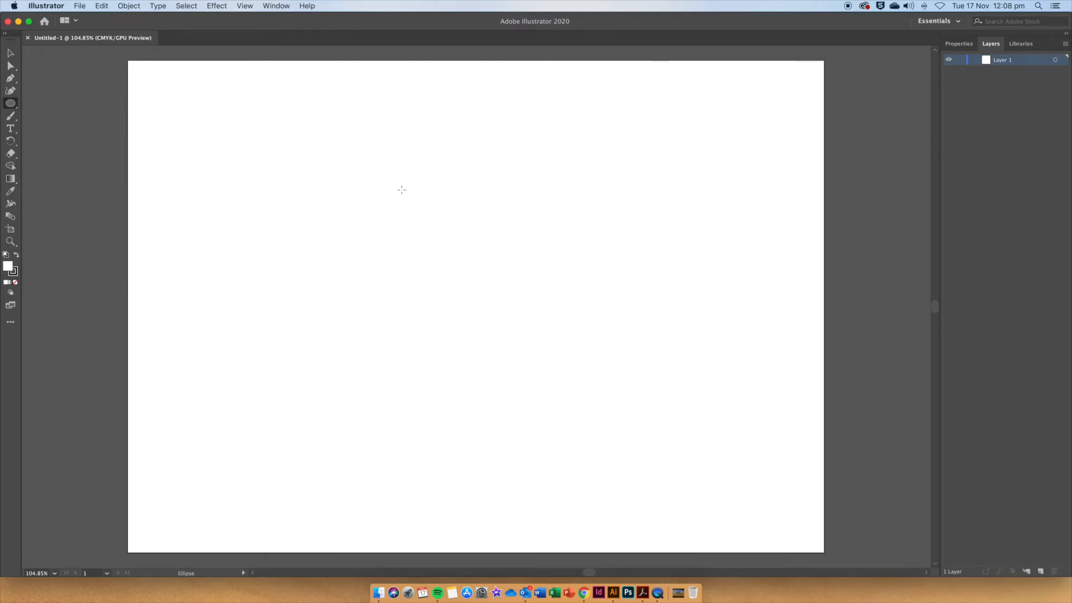
drag(381, 162, 497, 271)
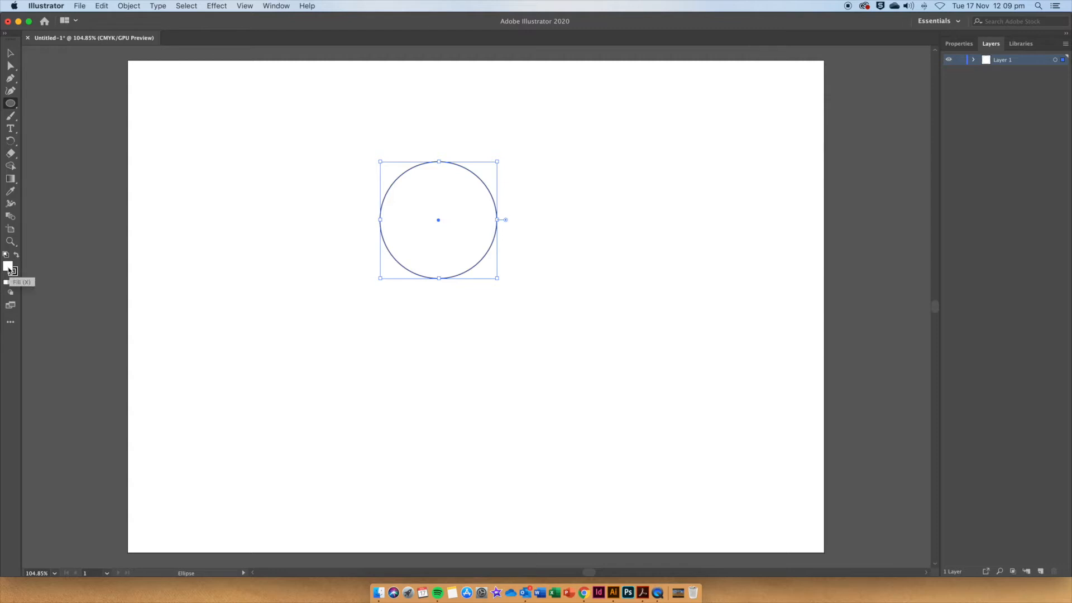
- Fill the circle with orange E0A546 and remove its stroke
double_click(8, 268)
drag(556, 366, 556, 349)
drag(519, 256, 490, 245)
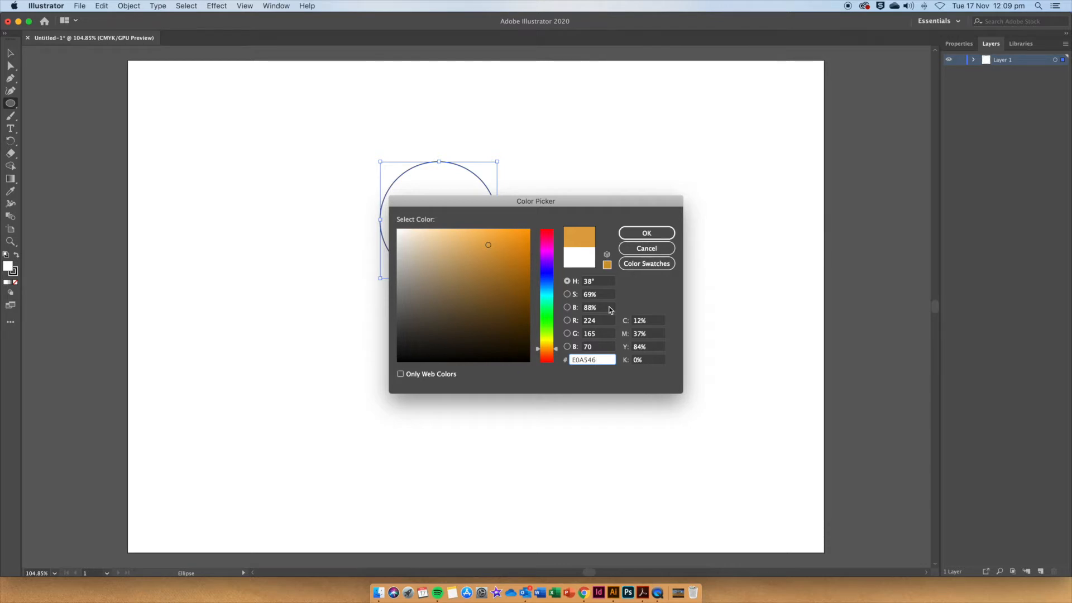
click(651, 234)
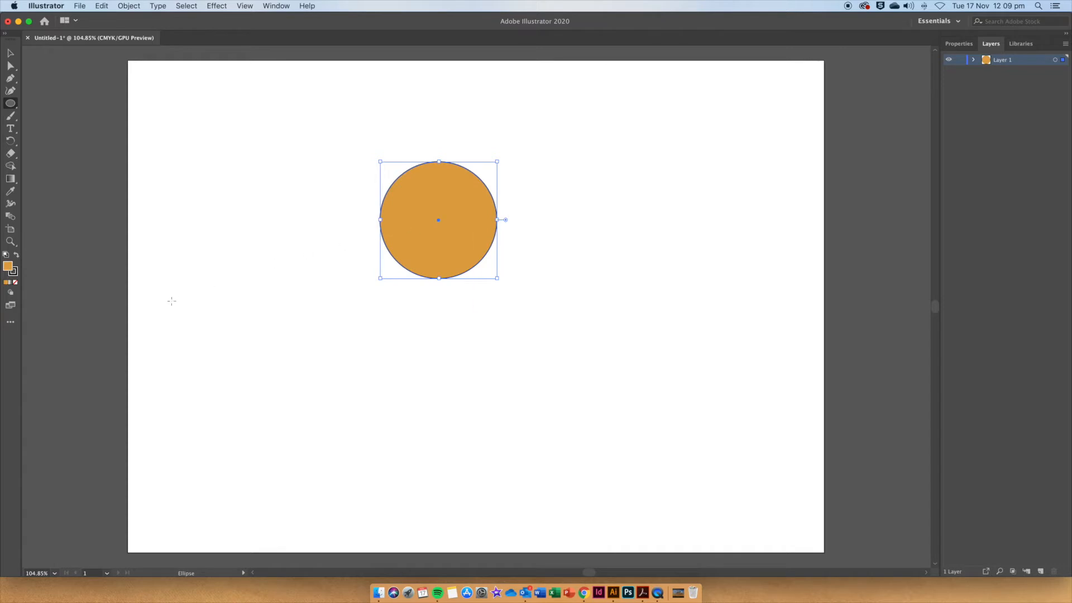
click(13, 272)
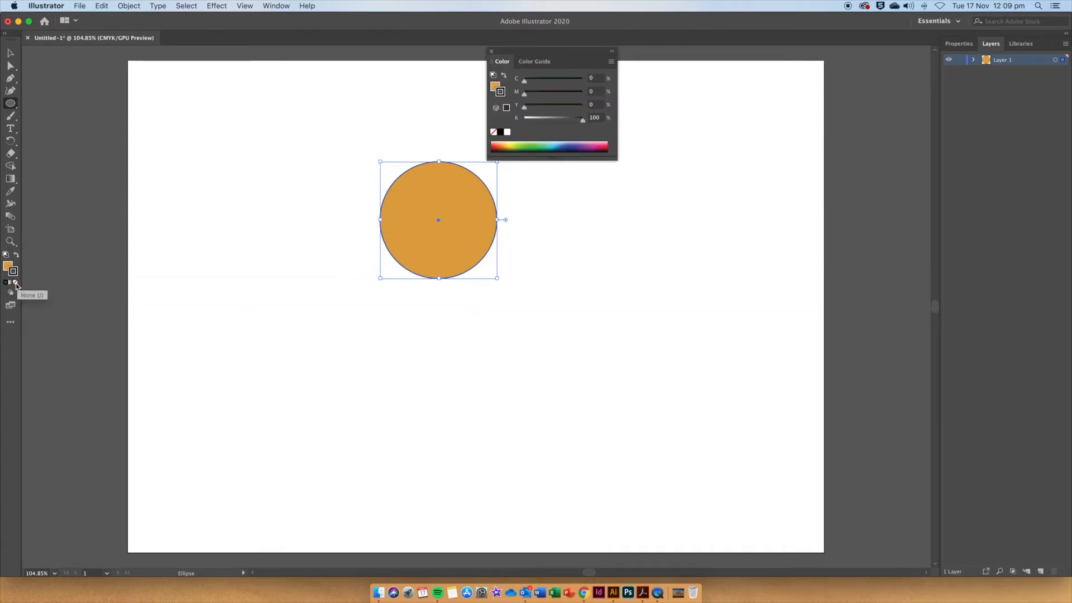
click(16, 284)
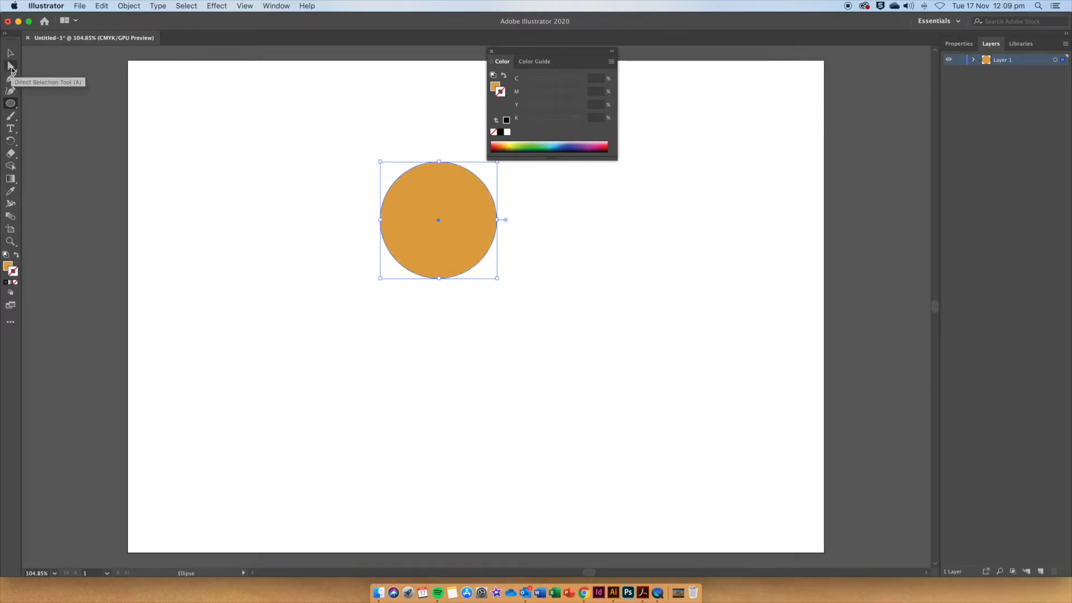
- Shift the circle's left and right anchor points slightly downward with Direct Selection to make its lower half rounder and fuller
click(11, 69)
click(326, 250)
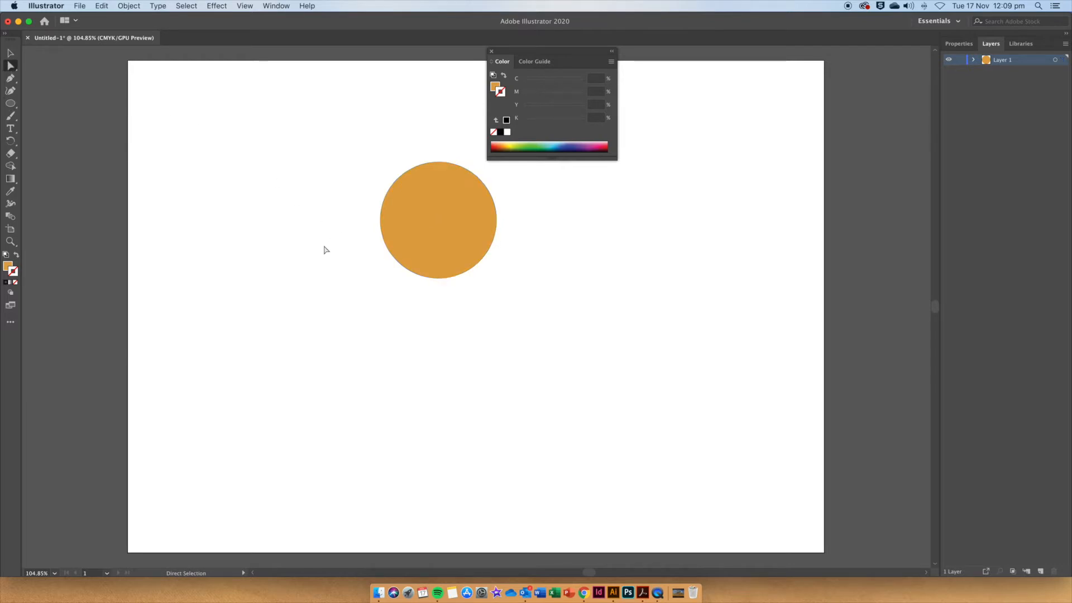
click(381, 221)
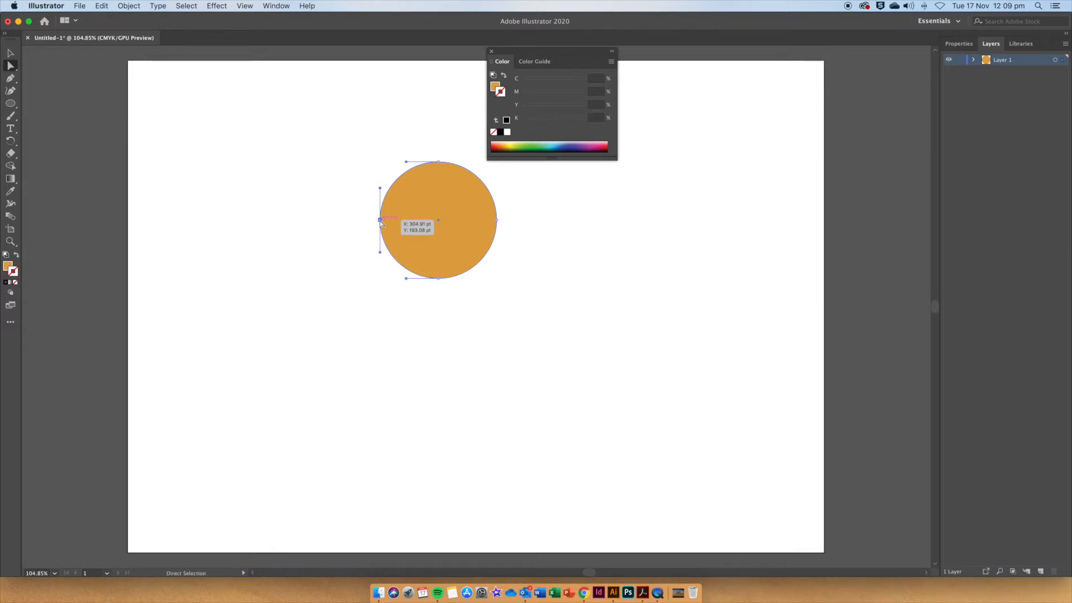
click(497, 221)
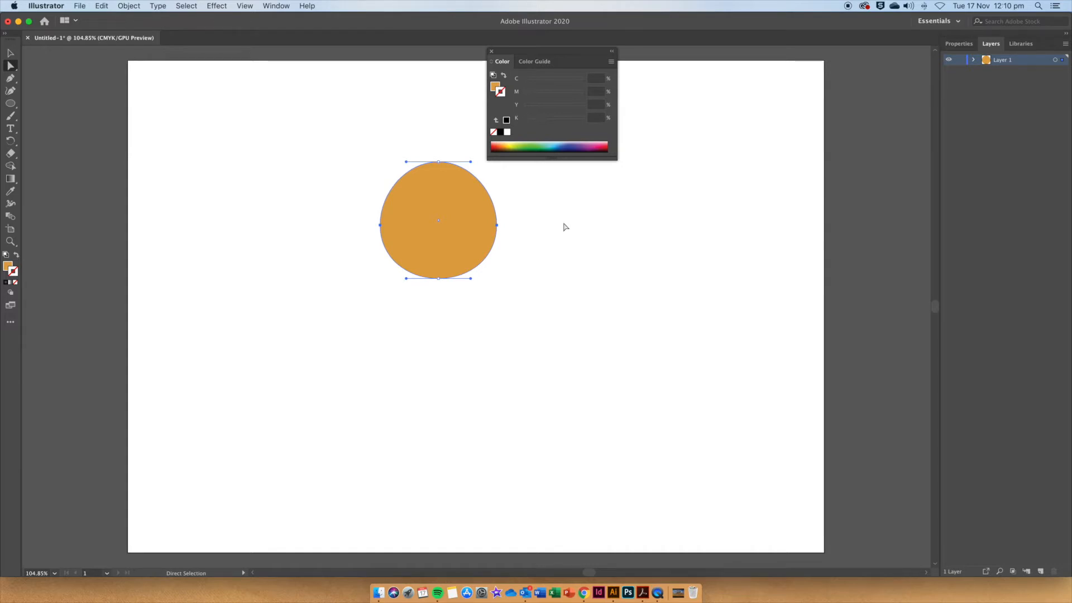
- Duplicate the orange shape slightly to the right and fill the copy with darker orange CC923E
click(11, 53)
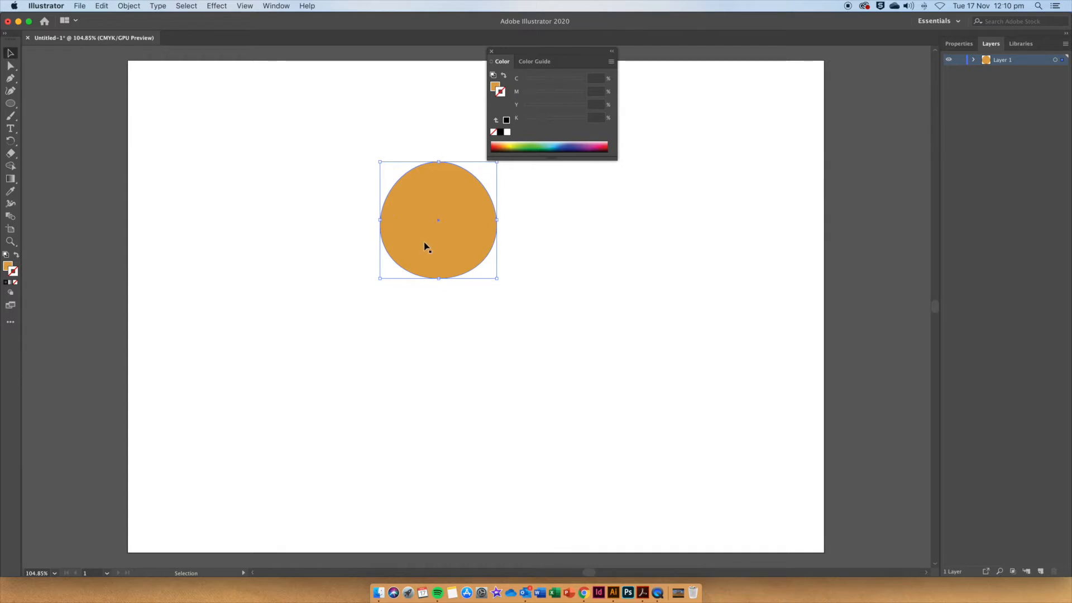
mouse_move(430, 236)
mouse_down()
mouse_move(450, 249)
mouse_move(448, 237)
mouse_up()
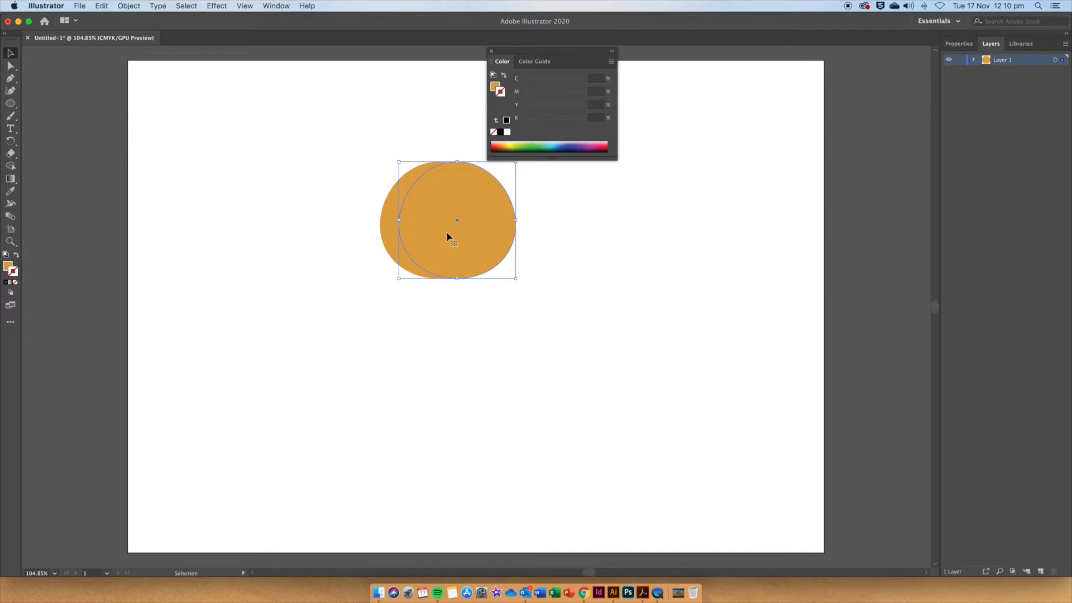
double_click(8, 267)
drag(488, 249, 490, 255)
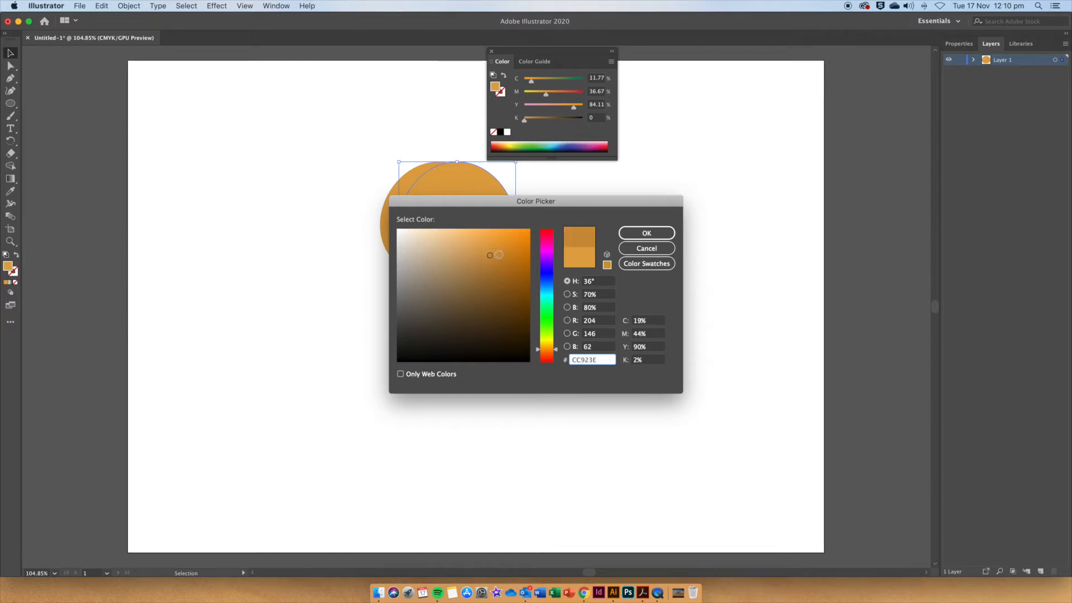
click(647, 234)
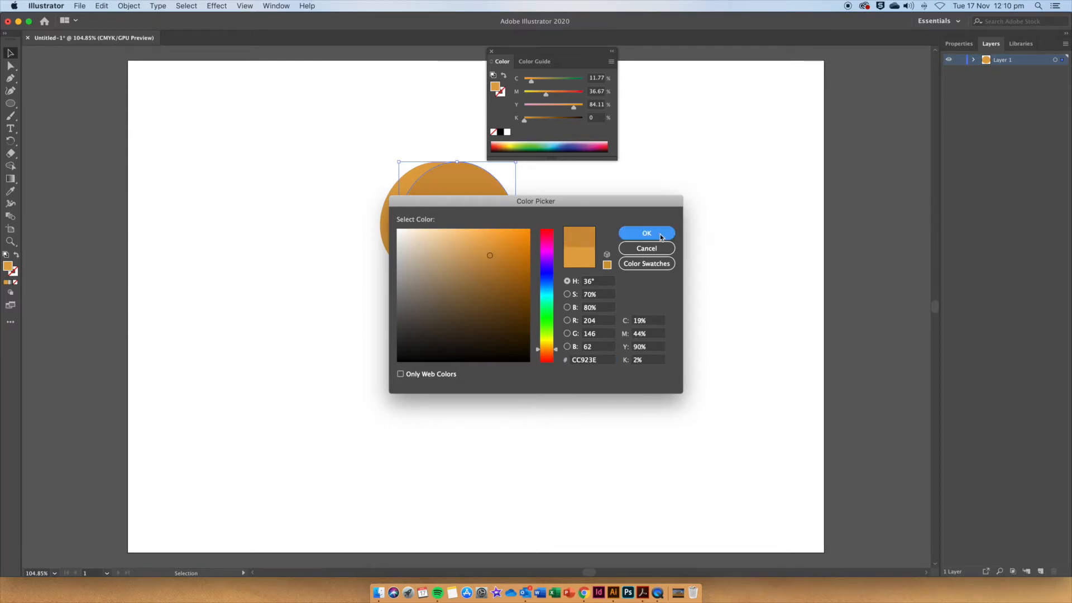
- Send the darker copy to the back, enlarge it slightly and place it as a shadow rim around the lower edge of the front shape
right_click(509, 226)
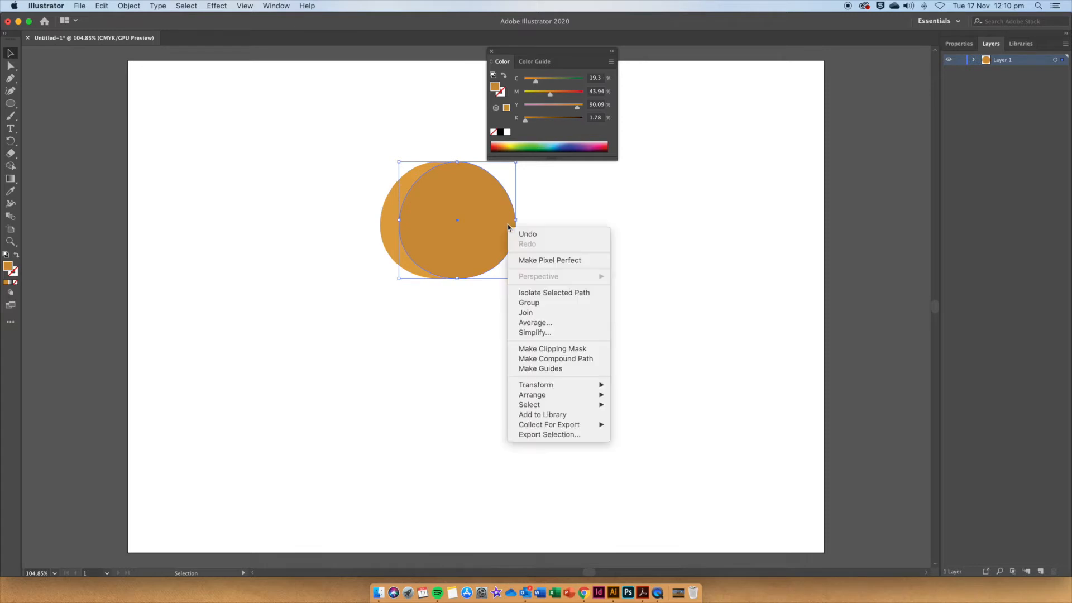
mouse_move(570, 397)
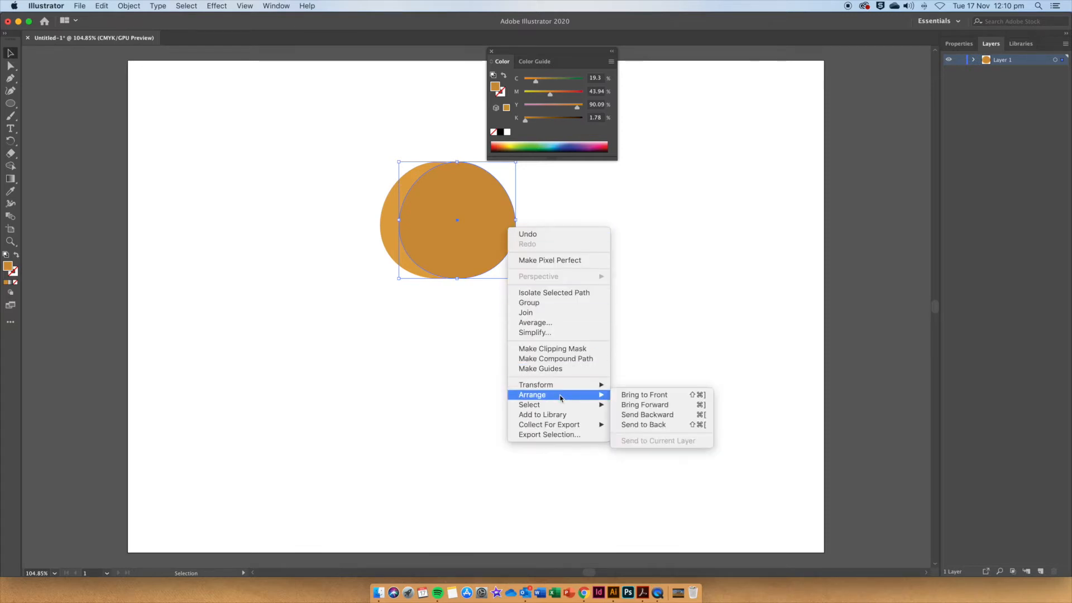
click(635, 426)
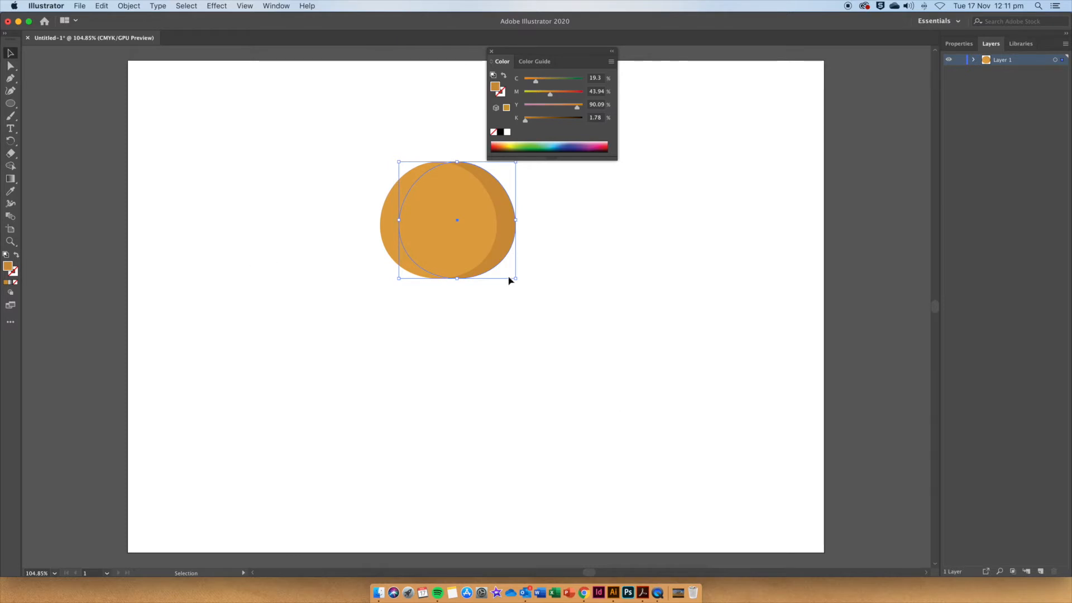
drag(516, 278, 484, 256)
click(539, 259)
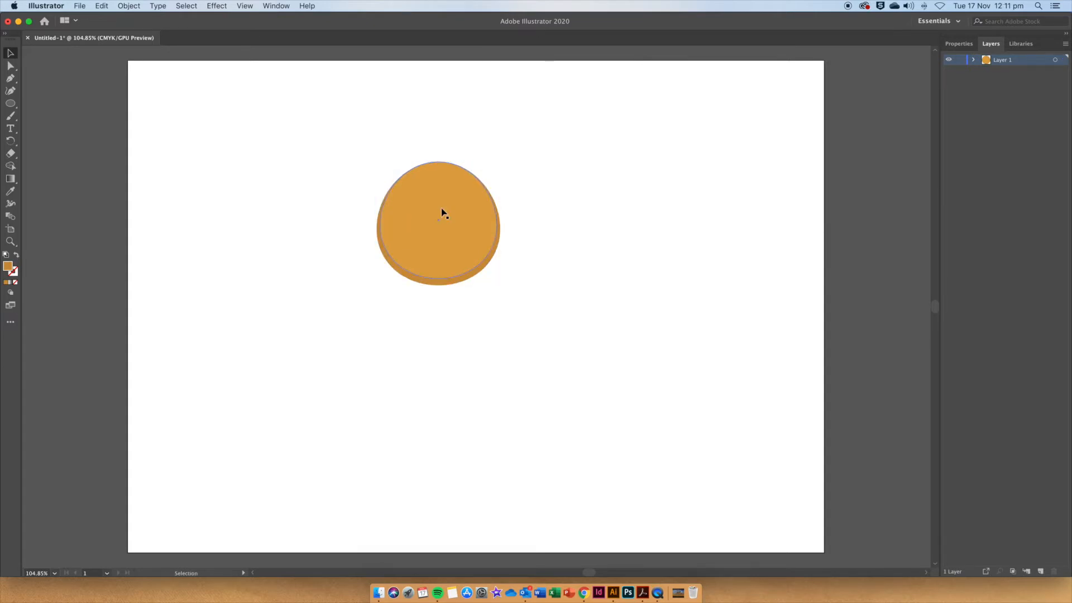
- Draw a small circle for an eye in the upper left of the orange shape and fill it white
click(12, 106)
drag(405, 187, 419, 206)
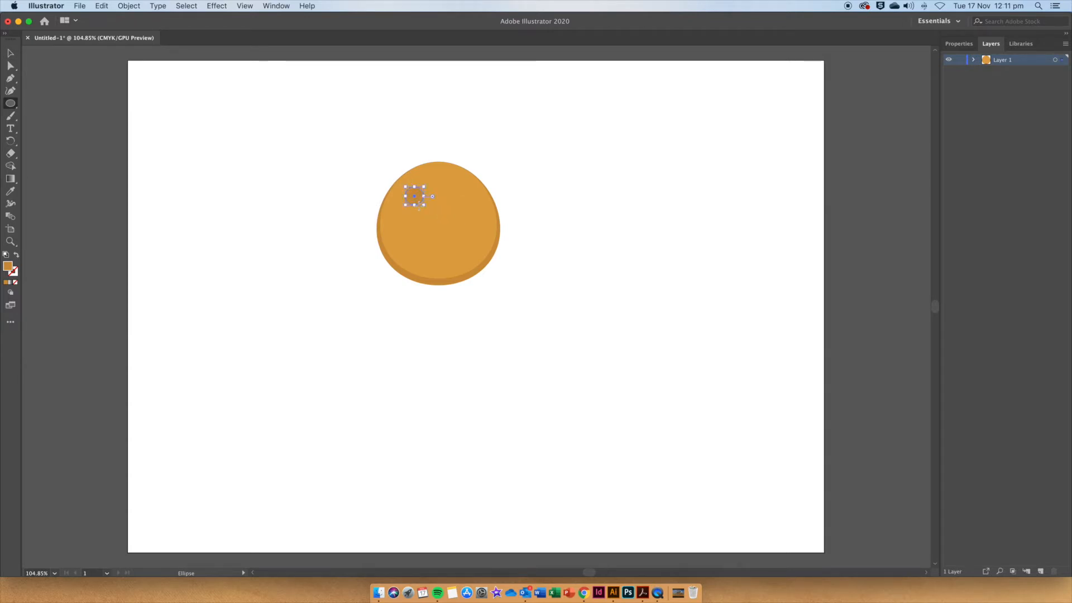
double_click(8, 266)
drag(454, 262, 397, 229)
click(647, 232)
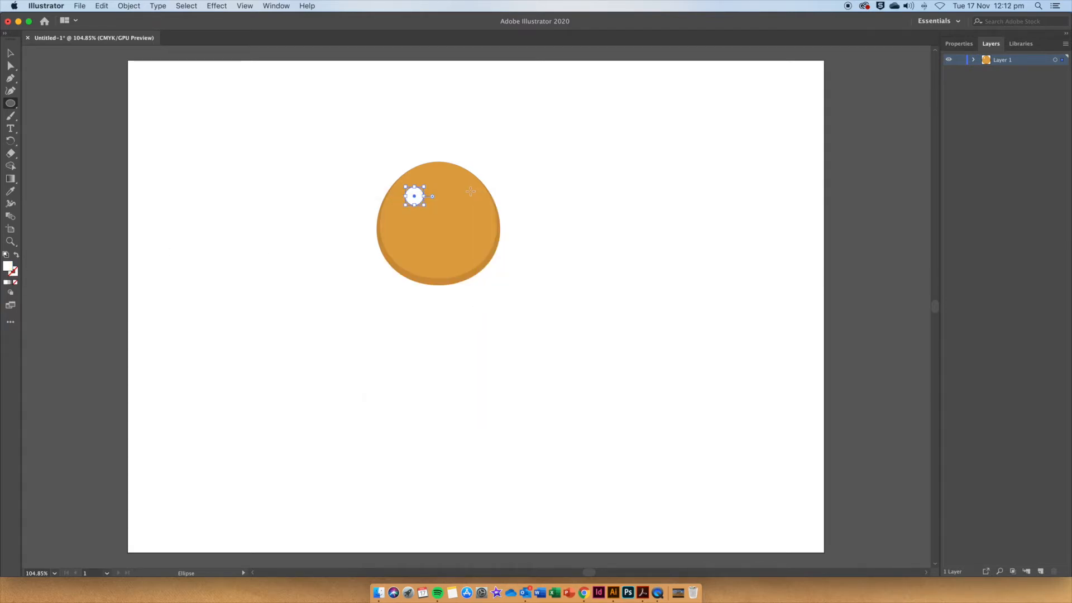
- Draw a slightly larger circle beside the white eye and colour it with the darker orange sampled from the shadow rim
drag(433, 187, 446, 210)
click(10, 193)
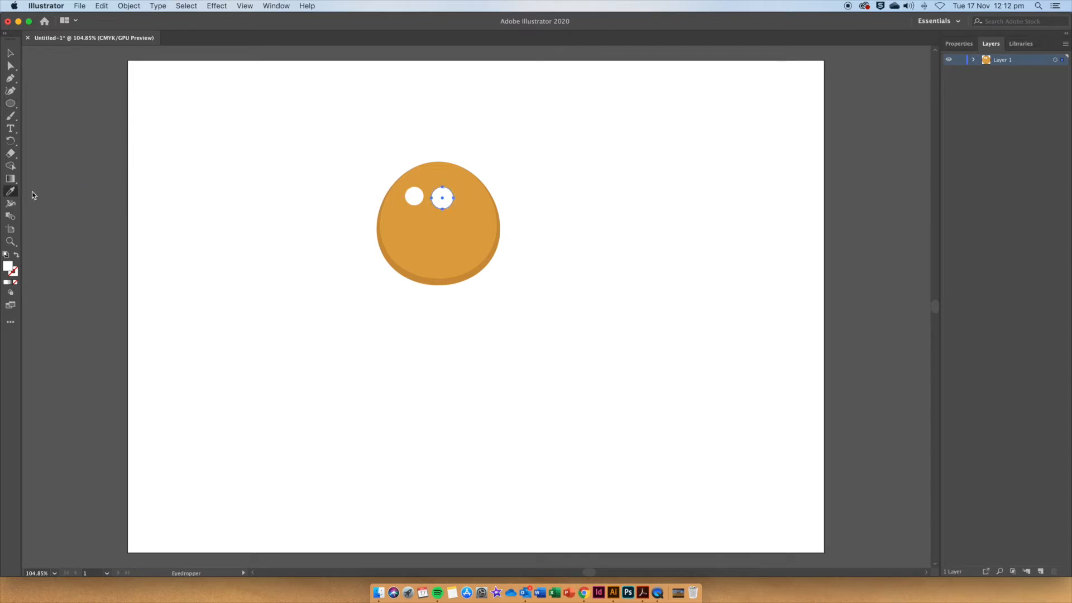
click(444, 280)
key(super+equal)
key(super+equal)
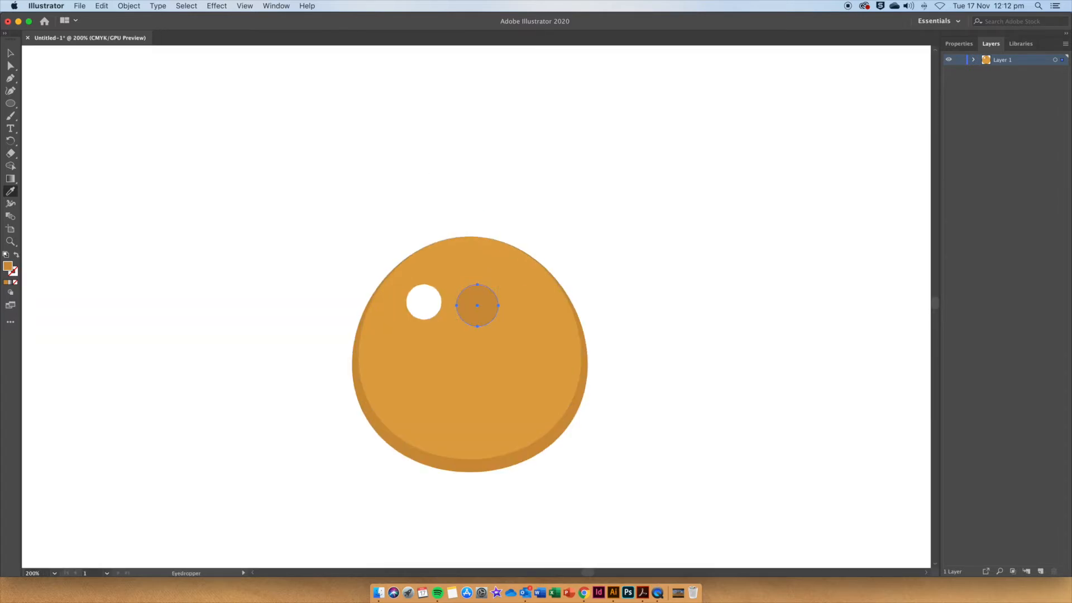
- Move the darker orange circle over the white eye and send it backward so it sits behind the white circle
click(10, 52)
drag(479, 317, 425, 310)
key(Right)
key(Down)
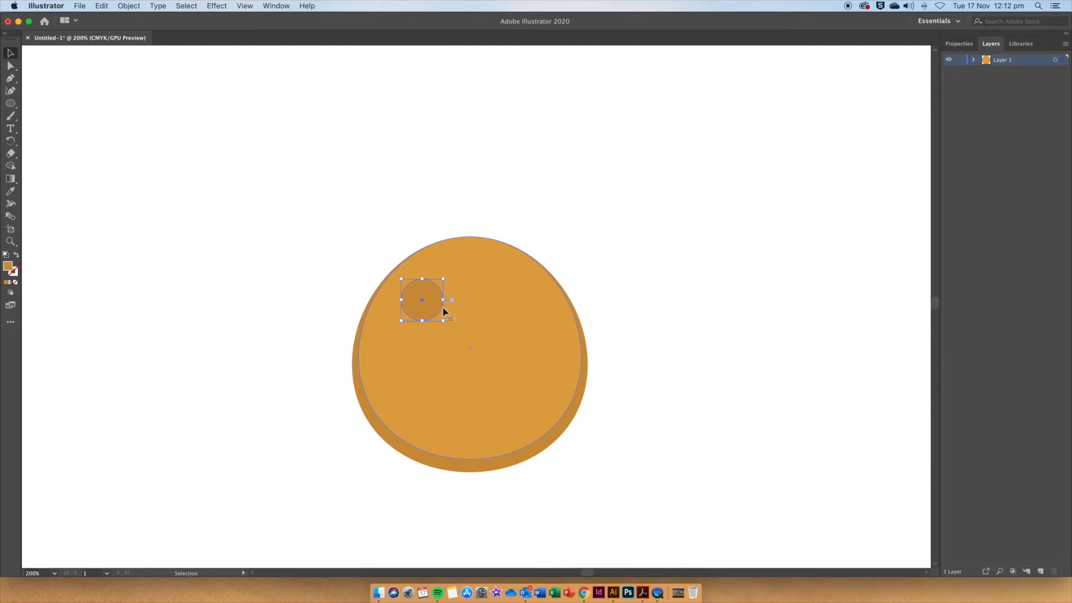
right_click(433, 314)
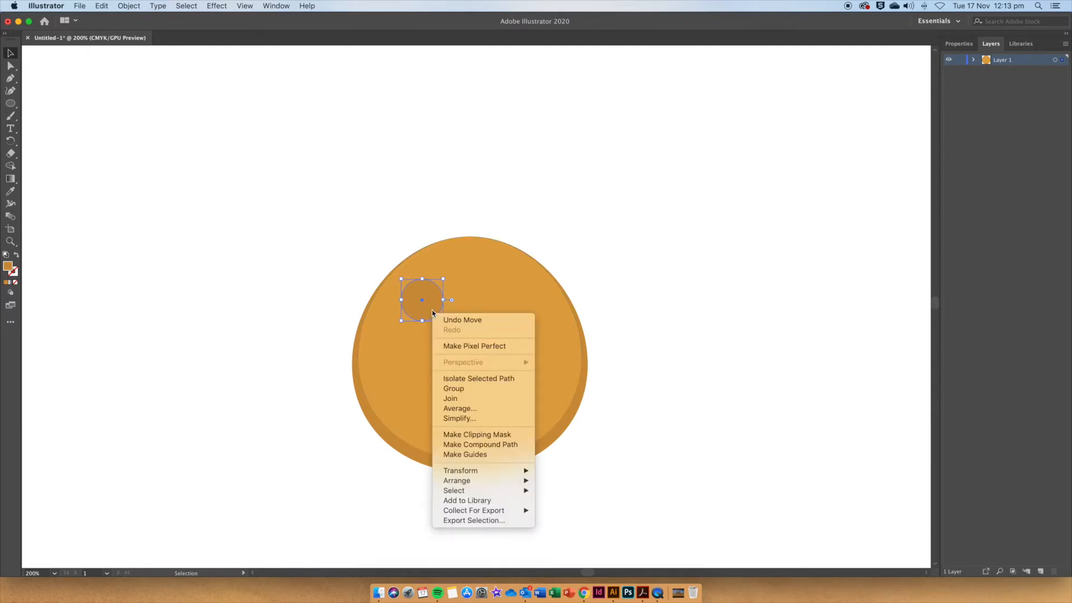
mouse_move(492, 480)
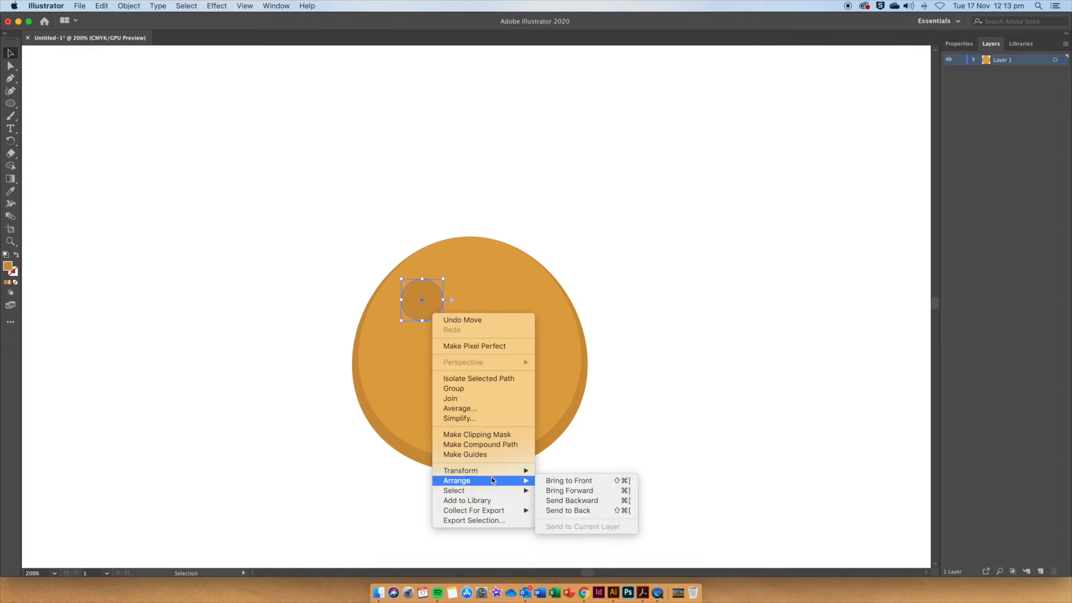
click(586, 502)
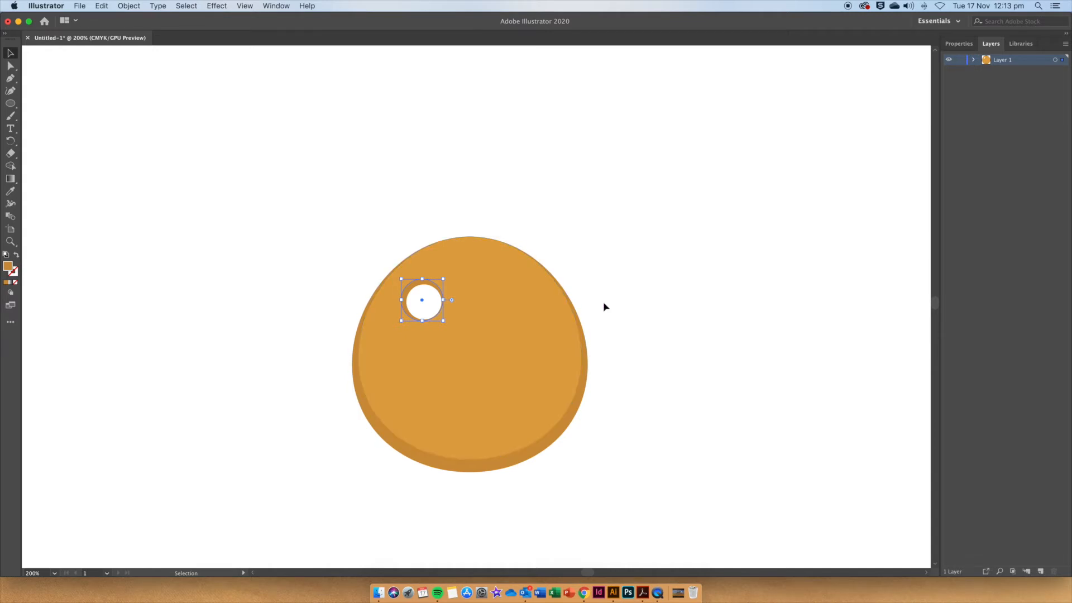
click(620, 299)
- Draw a smaller darker orange circle centred inside the white eye
click(10, 103)
mouse_move(425, 304)
mouse_down()
mouse_move(438, 318)
mouse_move(426, 302)
mouse_up()
key(v)
click(426, 306)
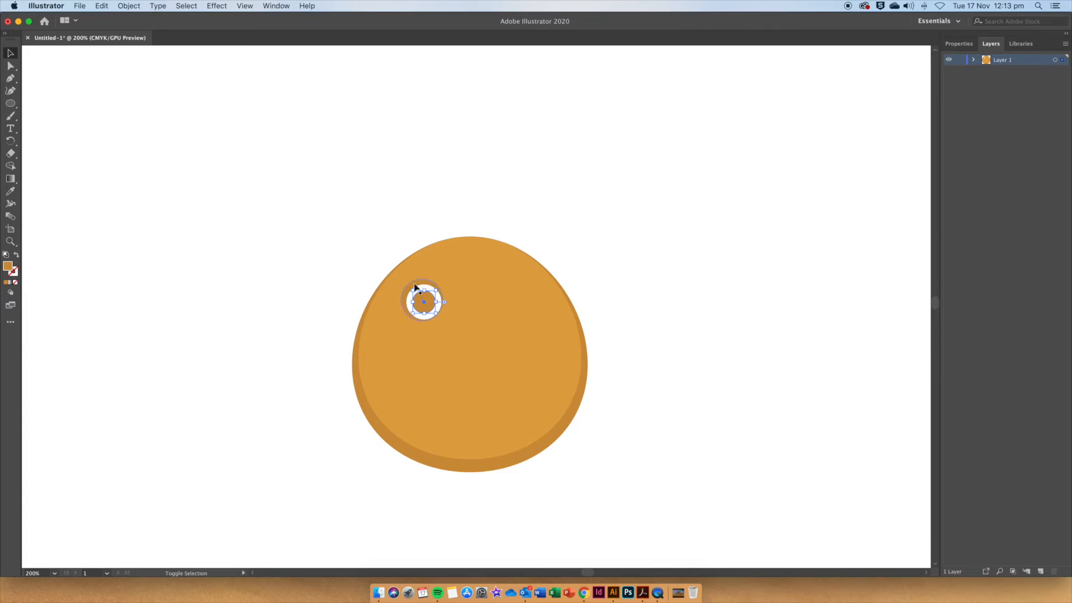
- Select the inner circle, the white circle and the outer ring of the eye together and group them
key(a)
key(super+equal)
key(super+equal)
key(v)
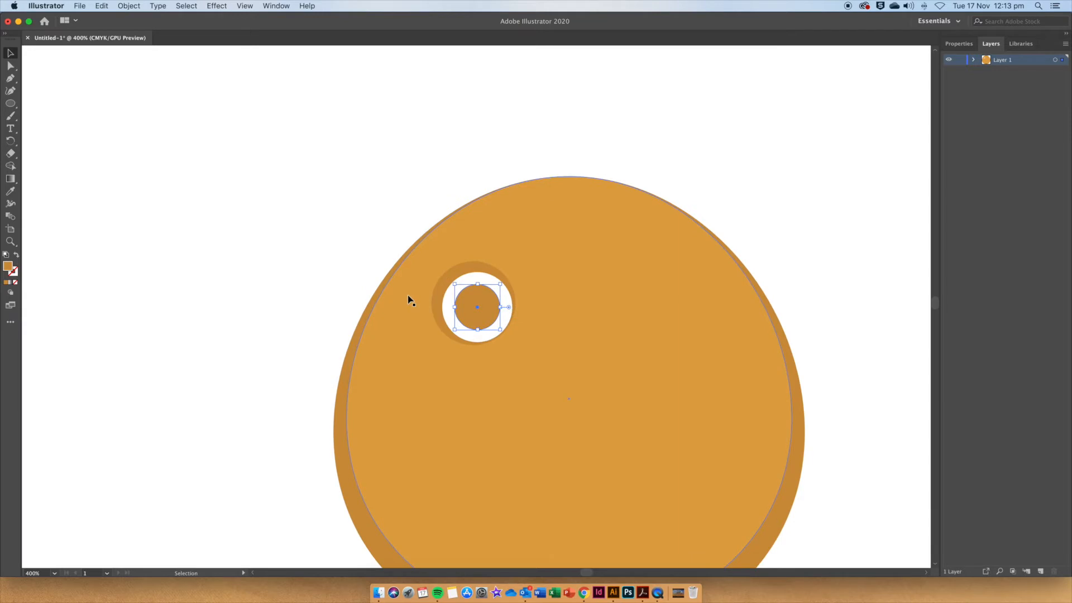
shift+click(446, 307)
shift+click(436, 298)
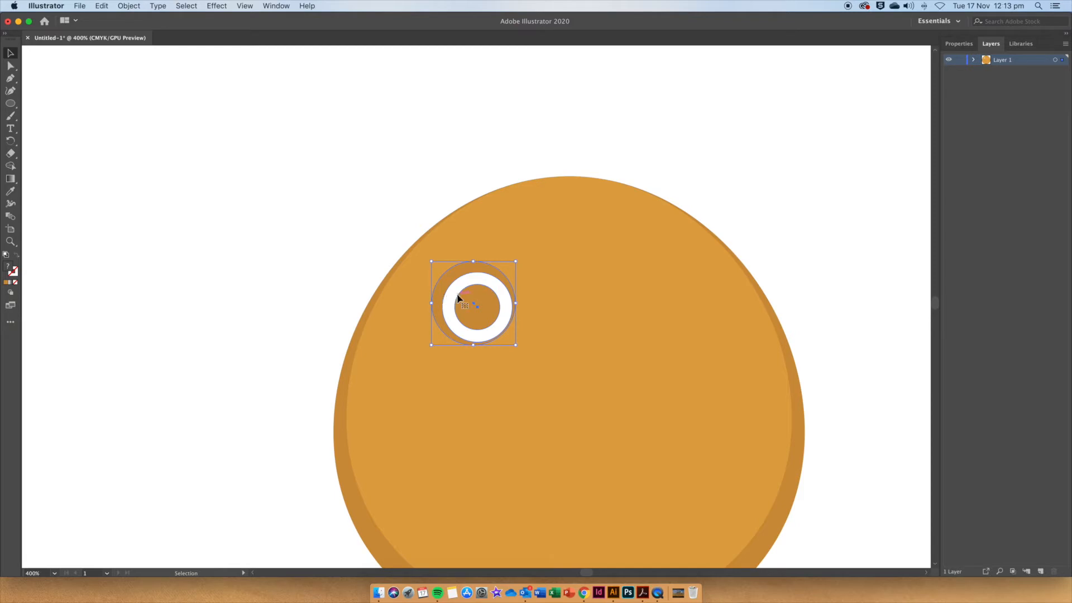
right_click(458, 298)
click(508, 361)
- Make a copy of the grouped eye reflected across the vertical axis and place it level on the right side of the face
right_click(482, 292)
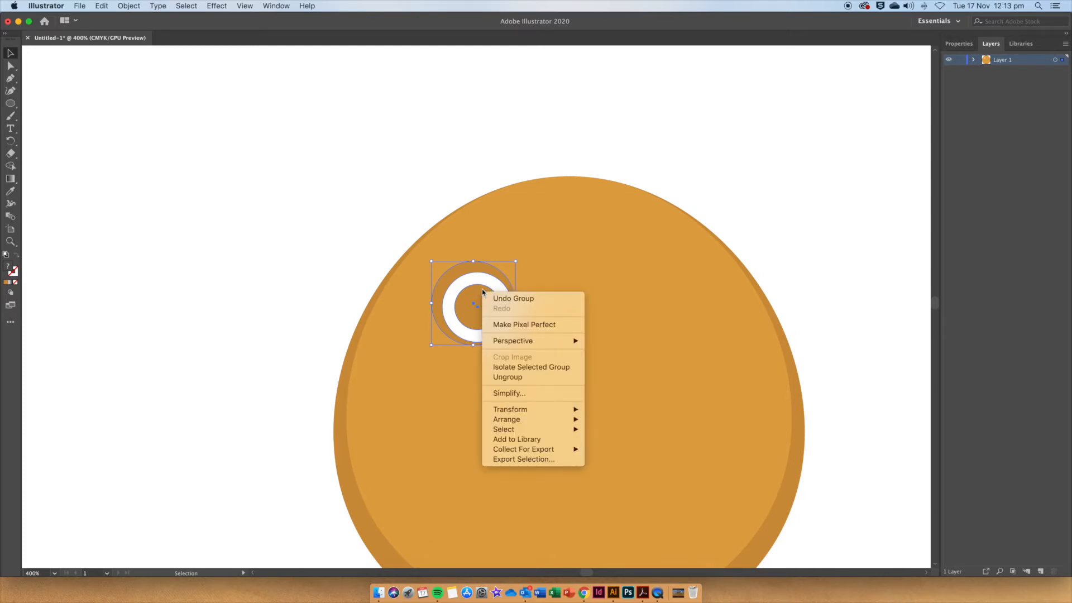
mouse_move(533, 410)
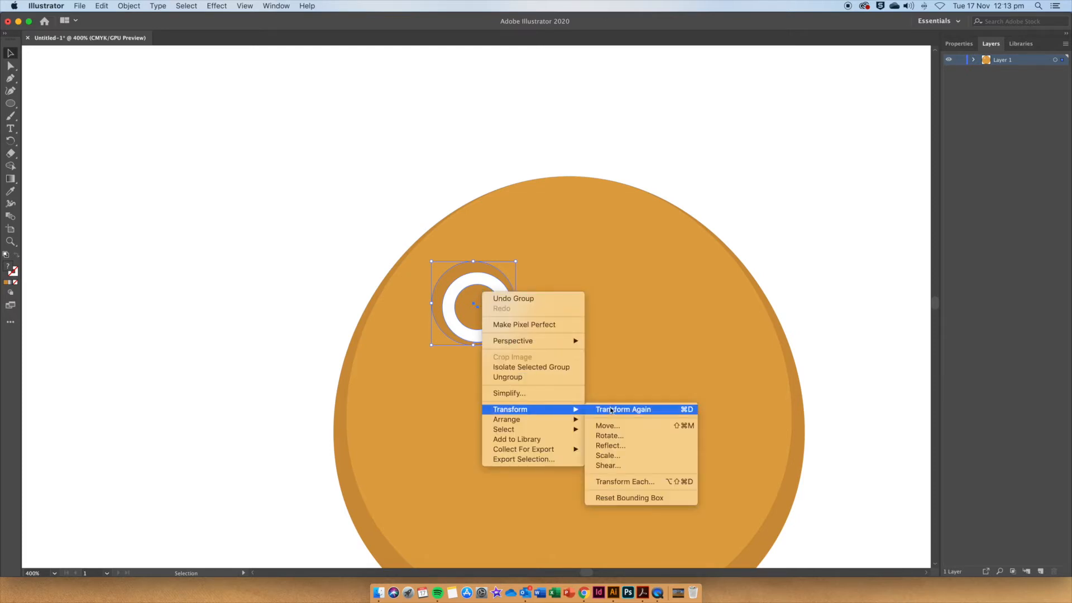
click(650, 448)
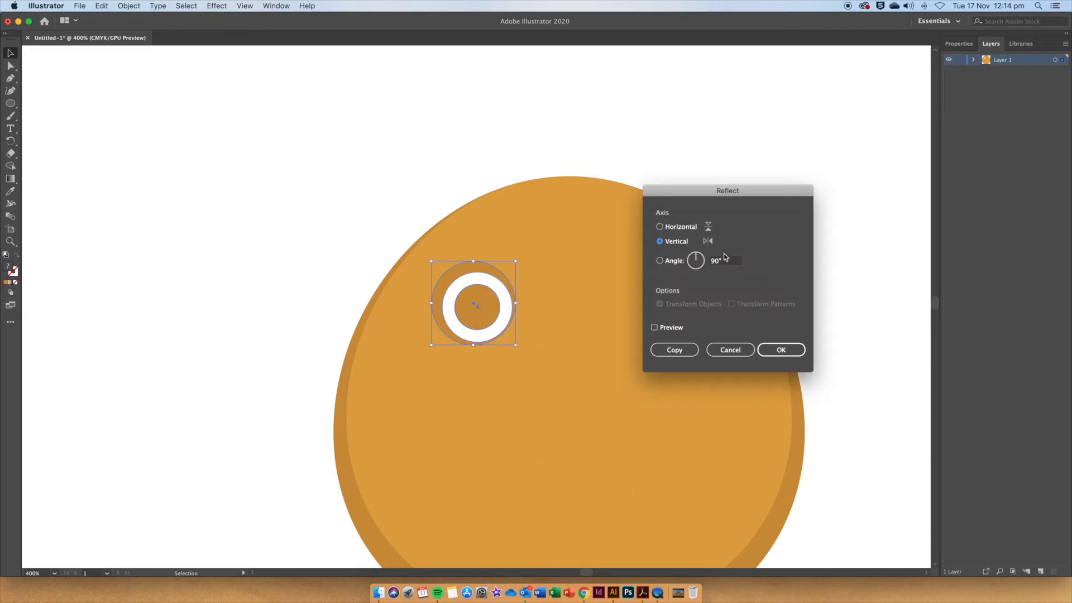
click(672, 328)
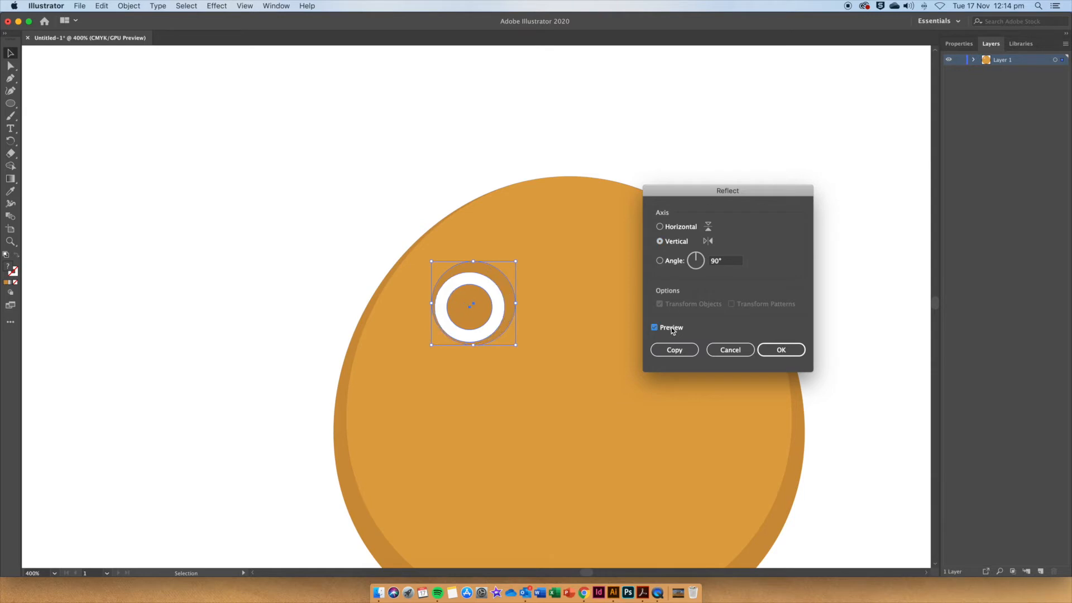
key(Return)
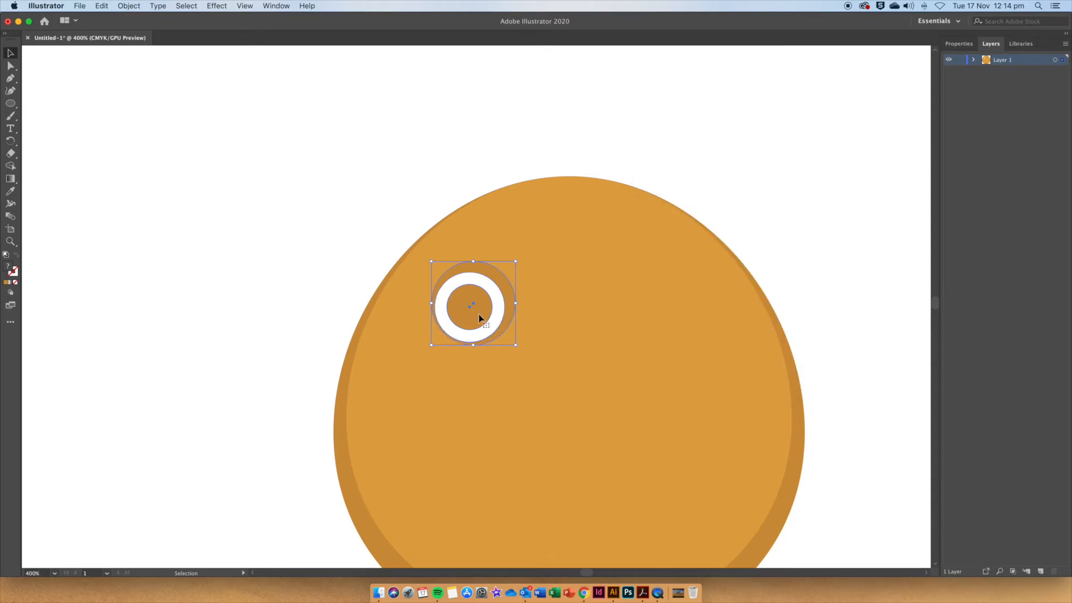
drag(479, 319, 661, 316)
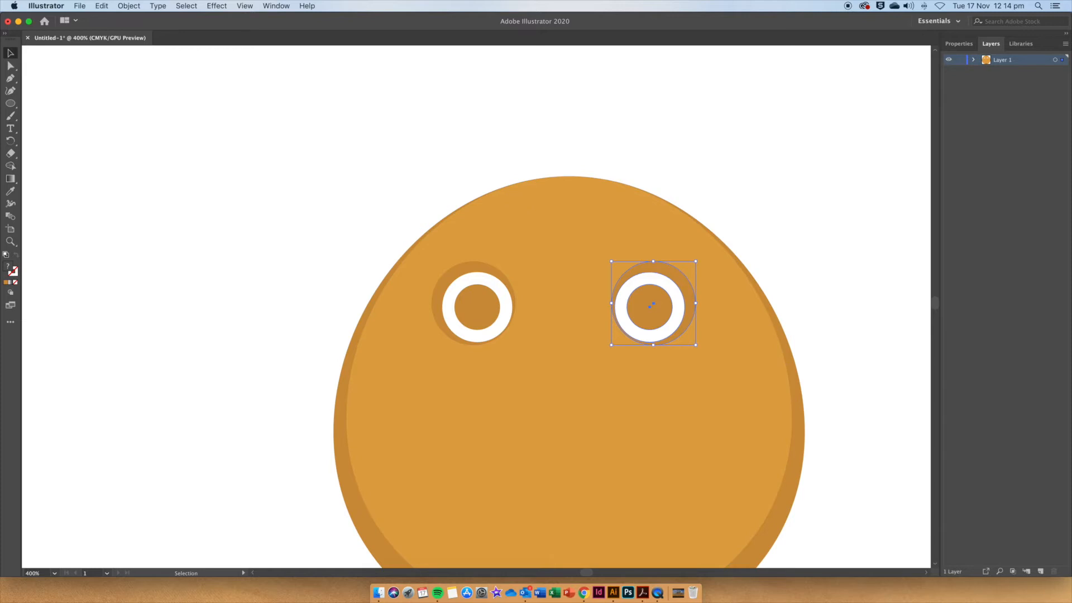
click(735, 193)
key(a)
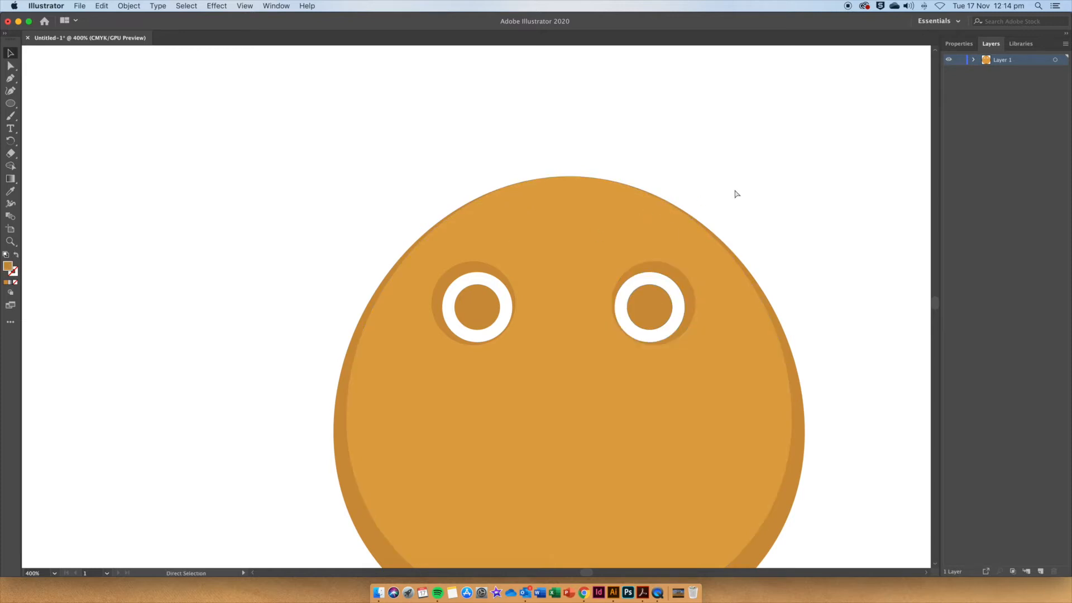
- Draw a darker orange circle for the nose in the middle of the face, below and between the eyes
key(super+minus)
key(v)
scroll(726, 198, down, 4)
scroll(726, 198, right, 2)
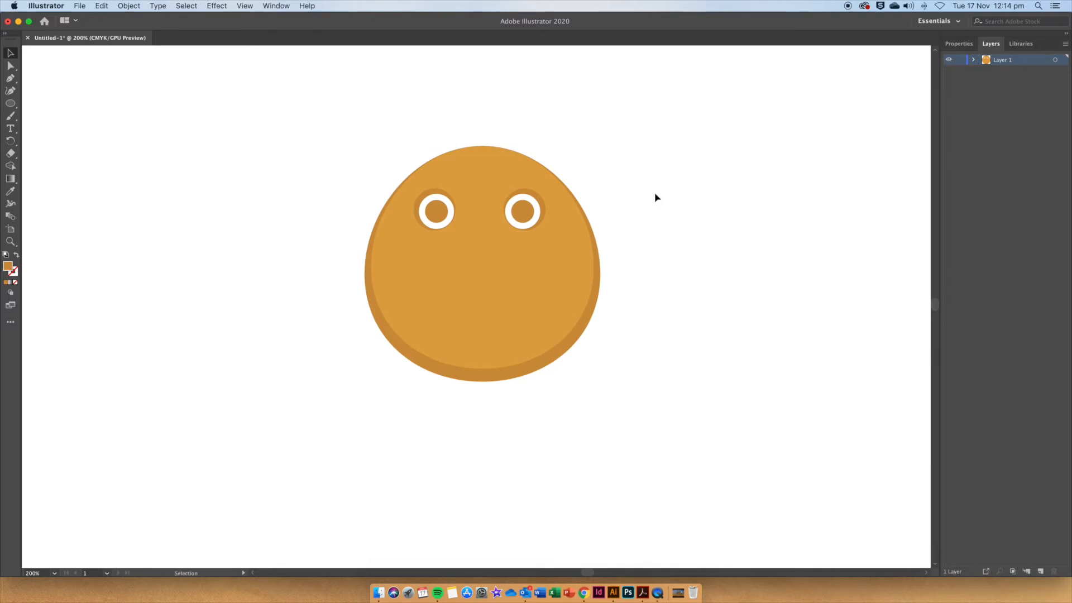
click(11, 104)
drag(443, 248, 499, 305)
key(super+z)
drag(445, 245, 498, 307)
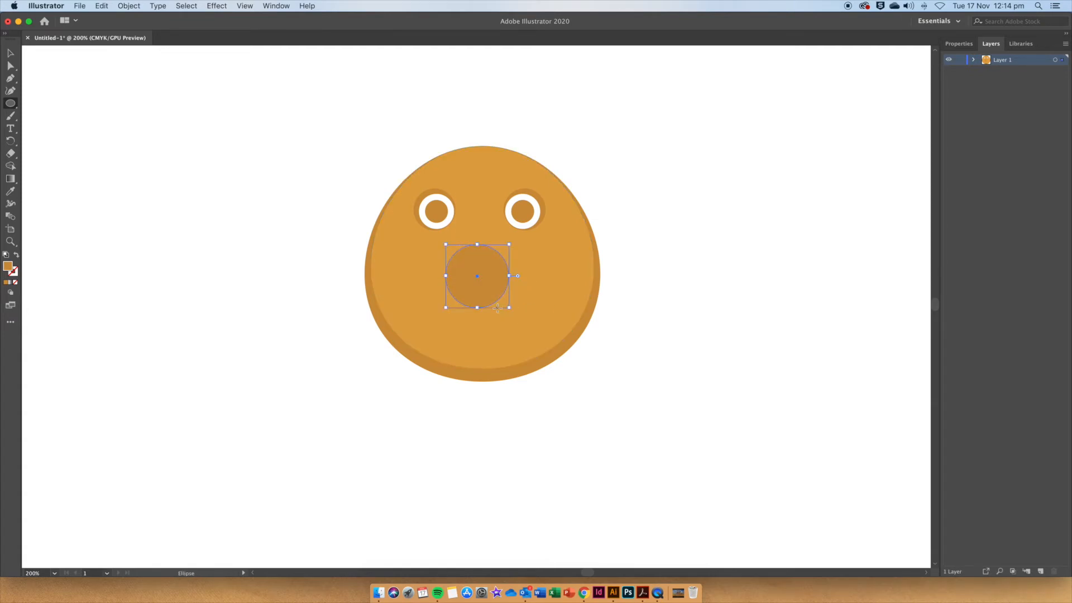
- Change the fill of the nose circle to a bright red
double_click(7, 267)
click(549, 241)
mouse_move(549, 241)
mouse_down()
mouse_move(550, 229)
mouse_move(500, 240)
mouse_up()
click(509, 238)
click(641, 234)
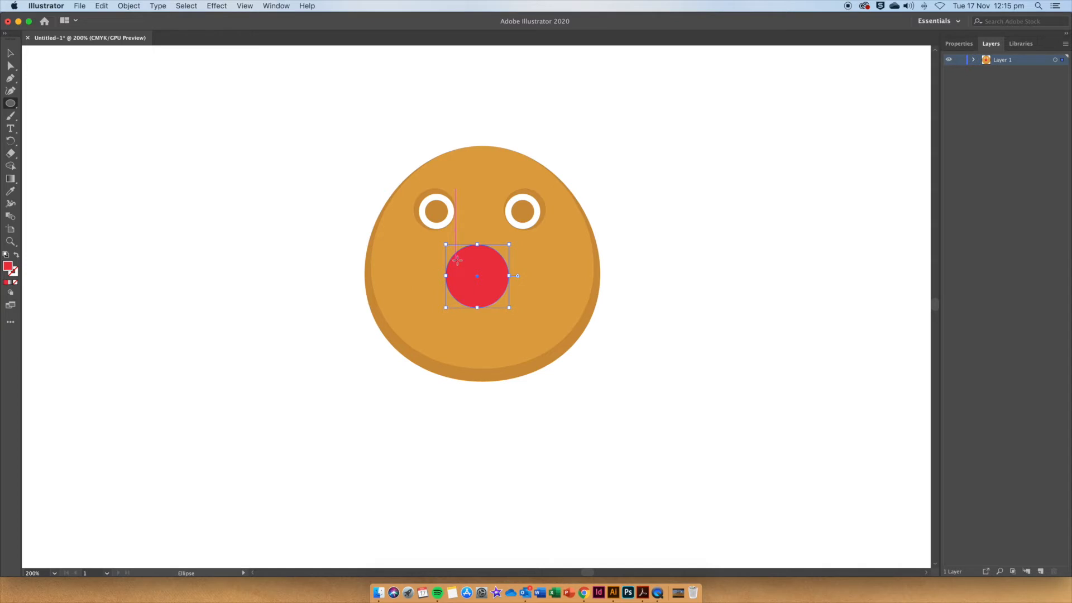
- Add a smaller circle filled with lighter red EF485D inside the nose, offset towards the nose's upper left
drag(456, 256, 490, 303)
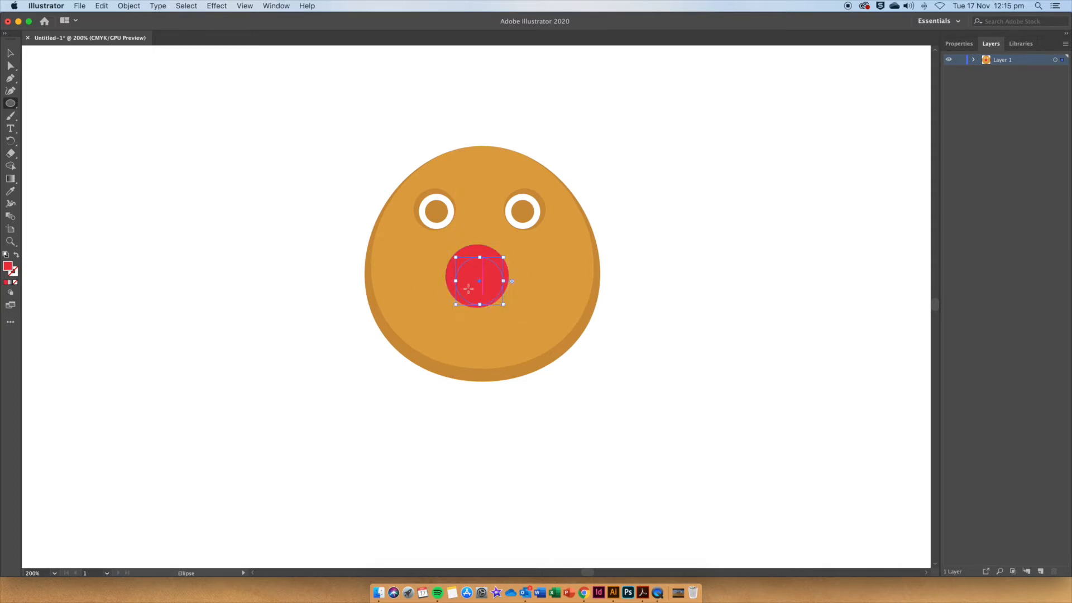
double_click(8, 267)
drag(501, 246, 490, 238)
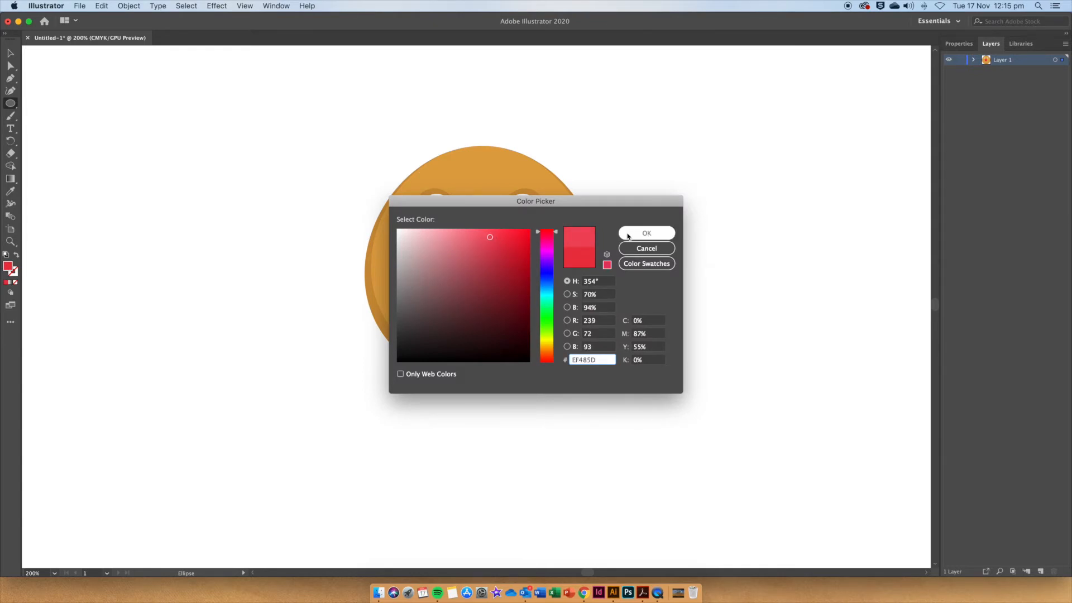
click(645, 233)
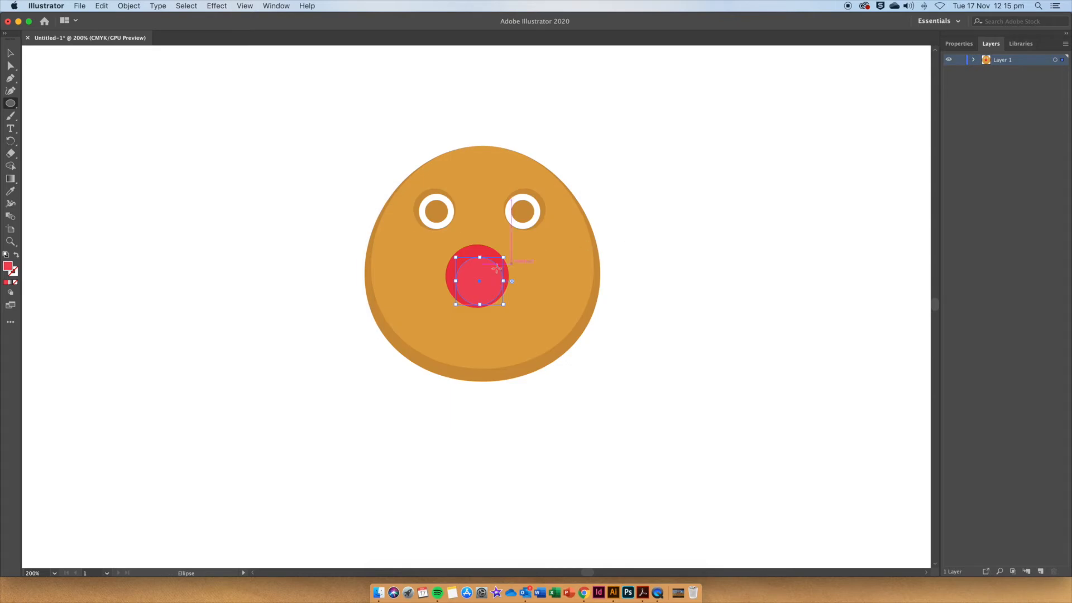
click(10, 53)
drag(483, 271, 479, 263)
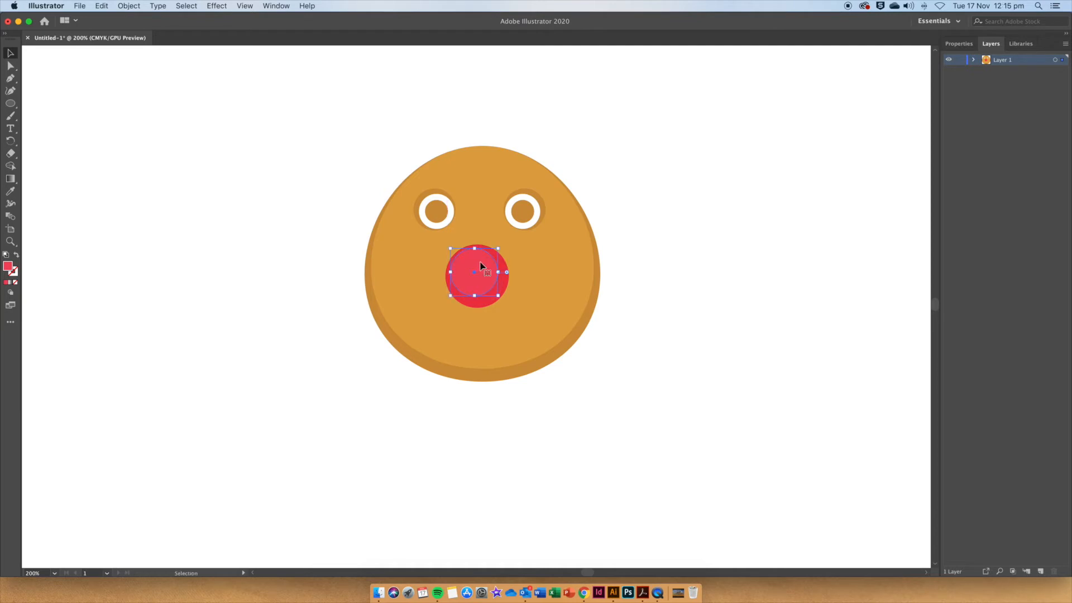
- Add a small white highlight circle near the upper left of the nose
click(10, 104)
drag(462, 259, 482, 278)
double_click(9, 267)
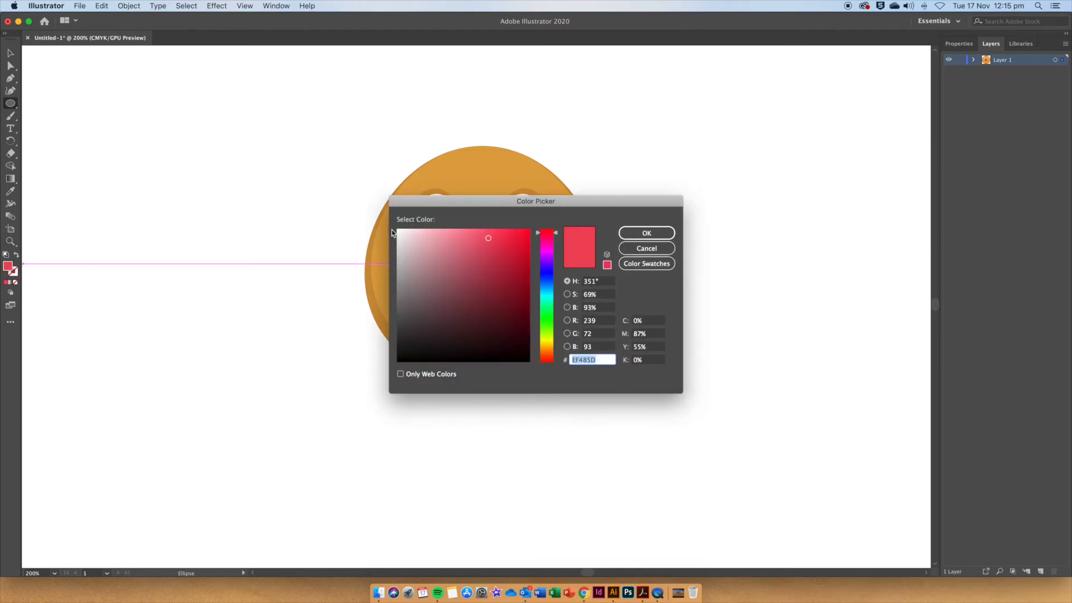
click(410, 234)
click(647, 233)
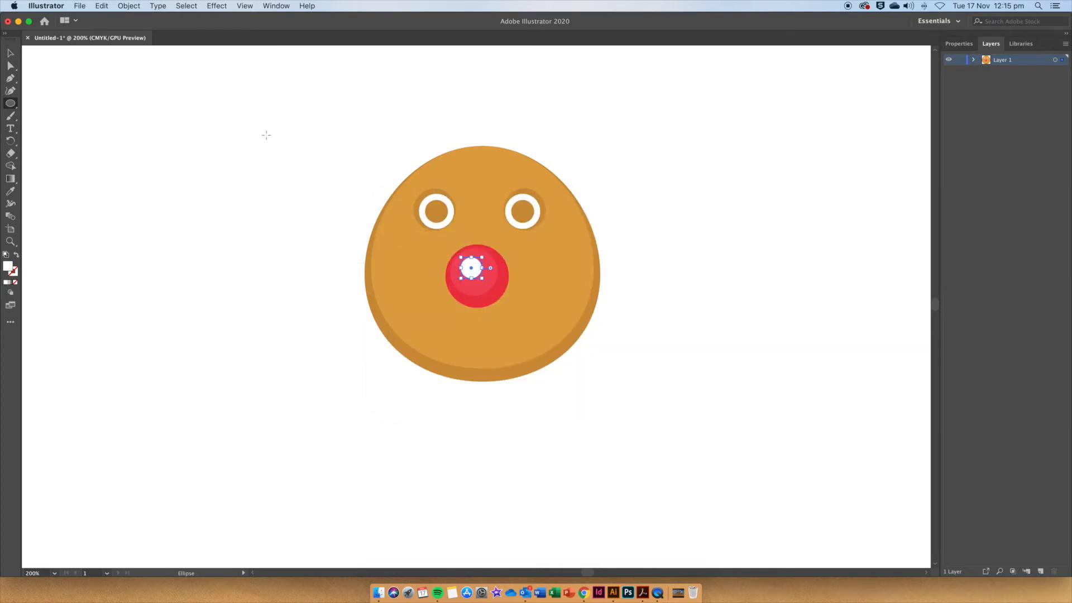
click(10, 53)
drag(472, 270, 467, 265)
click(630, 253)
- Group the nose circles and shift the nose slightly right to centre it between the eyes
key(super+equal)
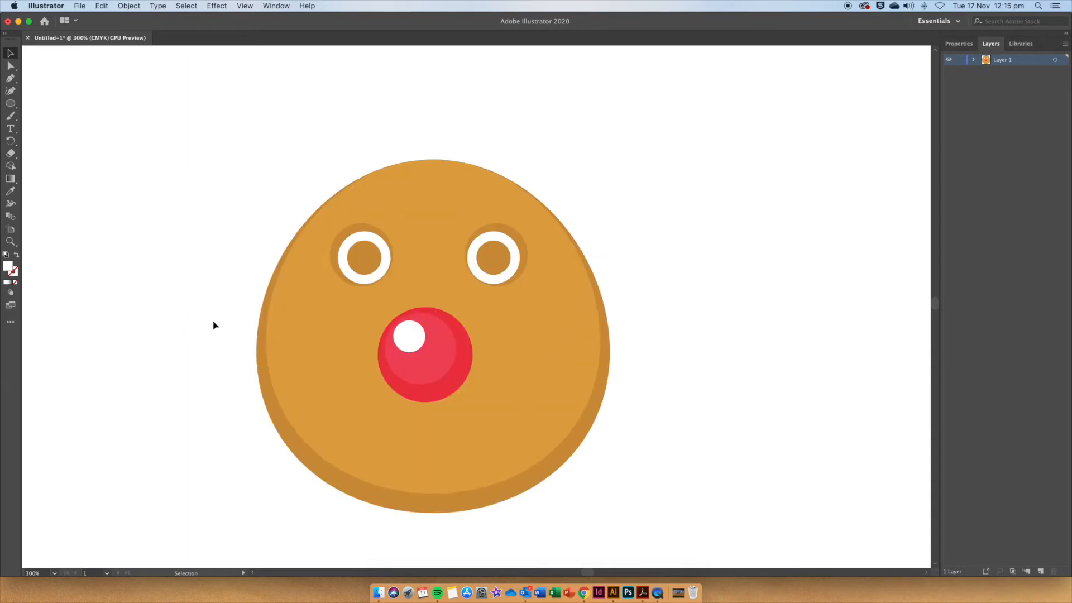
click(419, 347)
shift+click(463, 362)
right_click(462, 361)
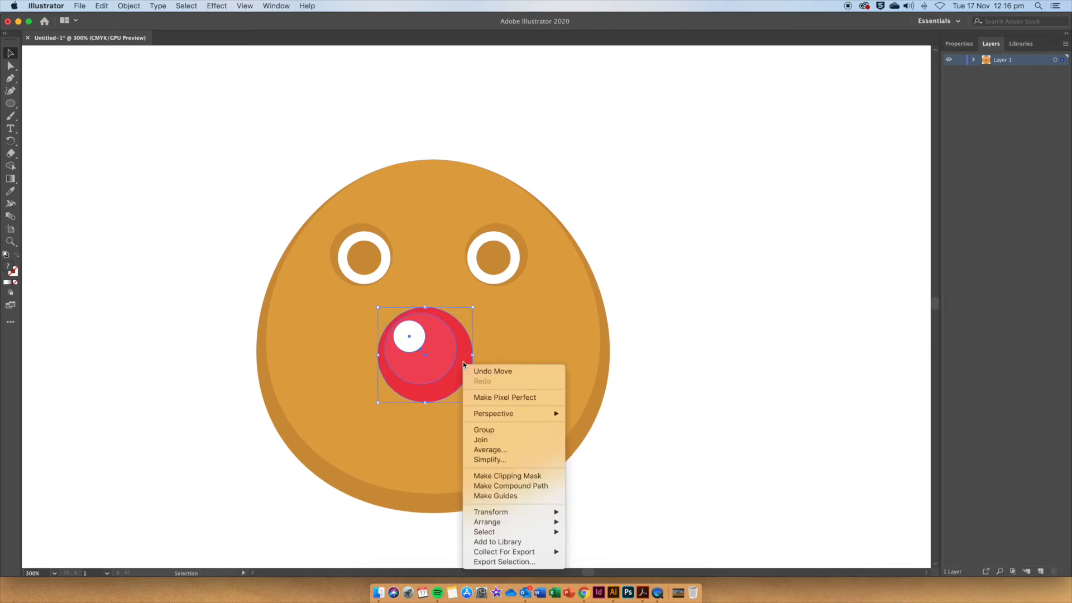
click(506, 431)
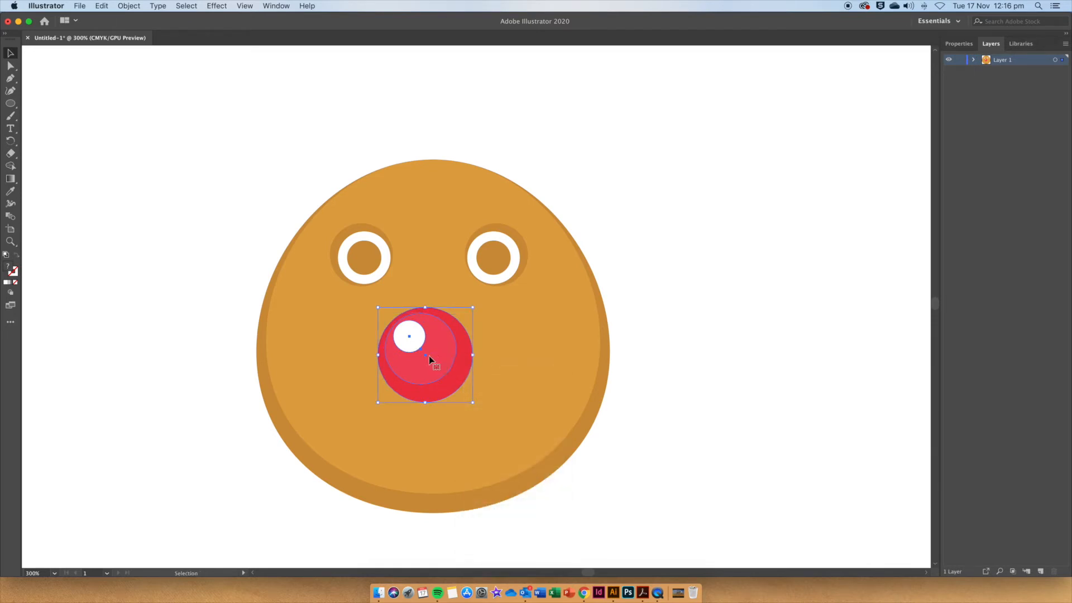
drag(437, 357, 444, 358)
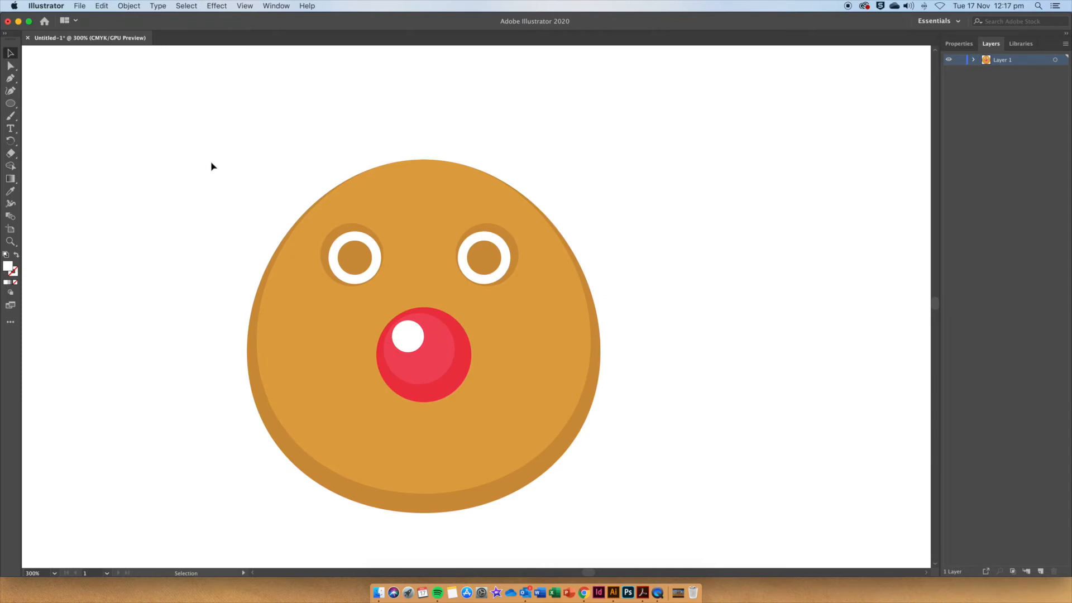
- Draw a small rectangle above the left eye and colour it with the darker orange sampled from the eye's outer ring
drag(10, 103, 59, 106)
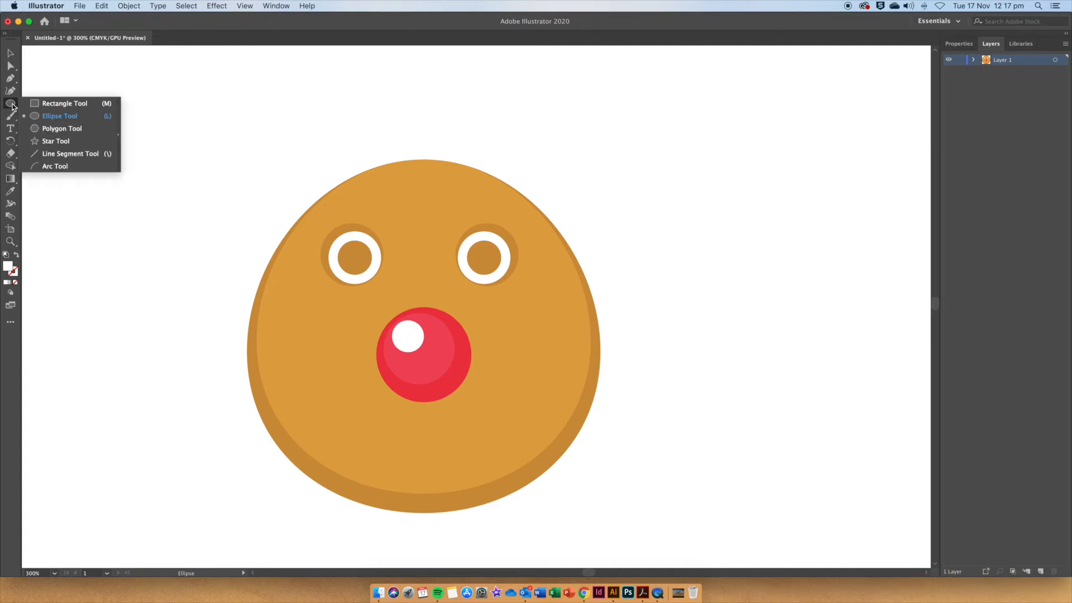
click(56, 104)
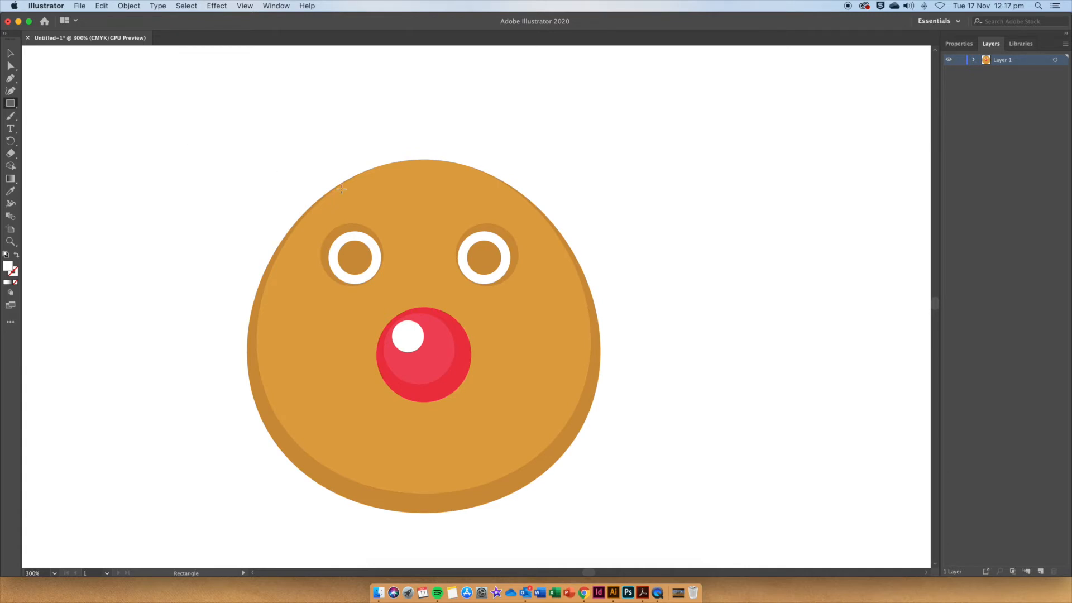
drag(344, 195, 392, 214)
click(13, 194)
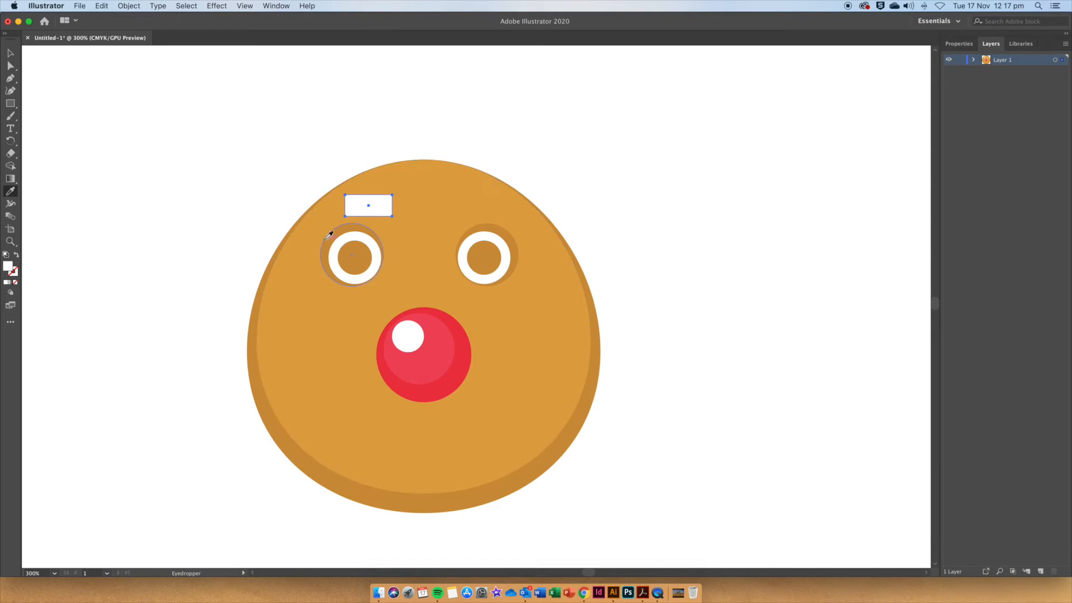
click(349, 224)
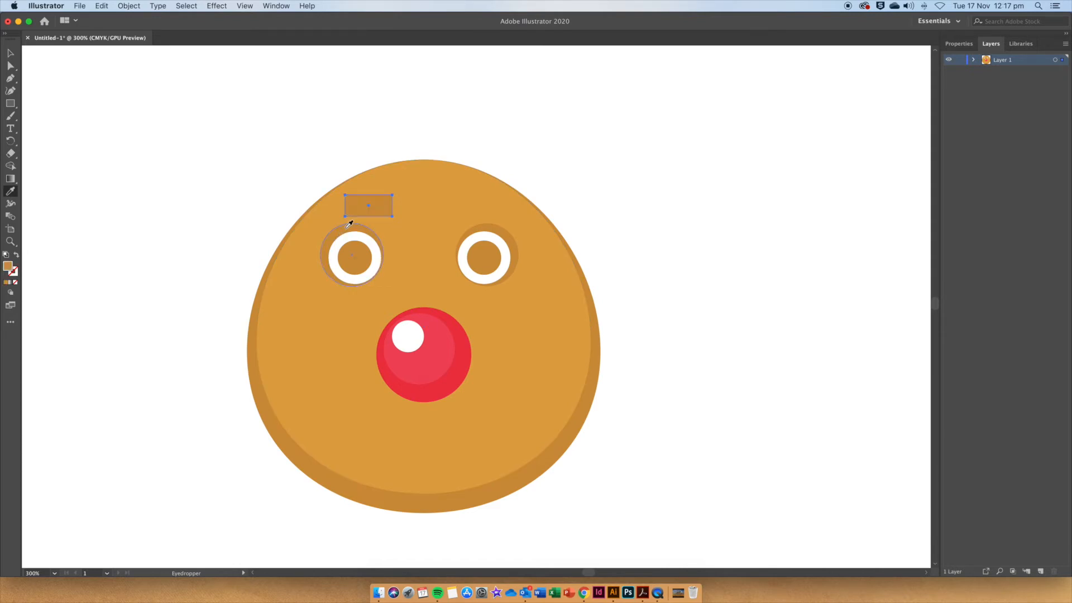
- Round the rectangle's corners and place it tilted above the left eye as an eyebrow
click(10, 53)
drag(353, 203, 358, 207)
drag(393, 206, 339, 216)
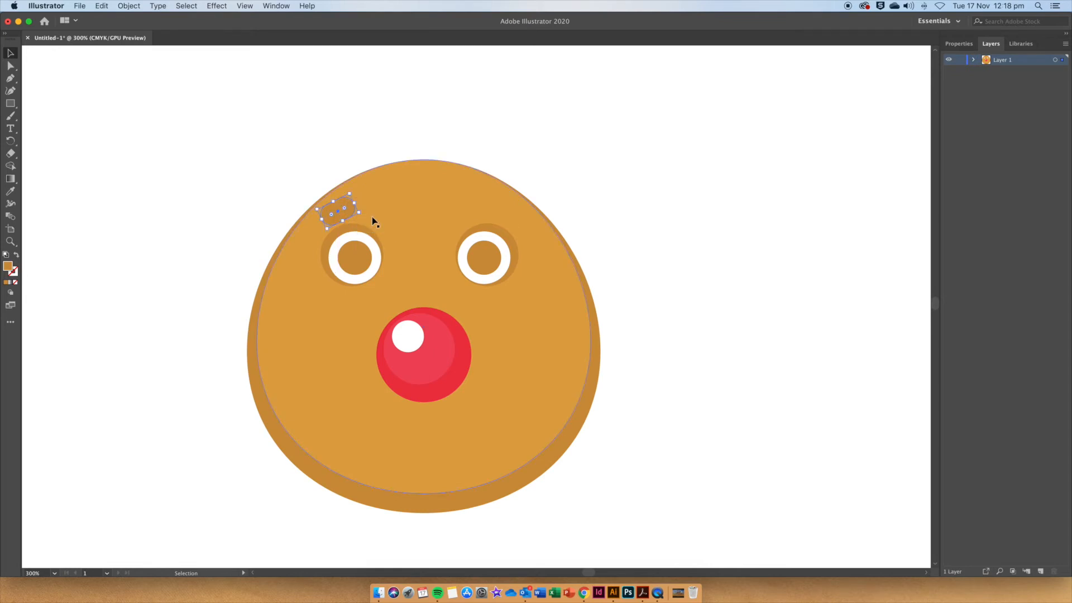
- Make a copy of the eyebrow reflected across the vertical axis and place it above the right eye
right_click(339, 216)
mouse_move(414, 373)
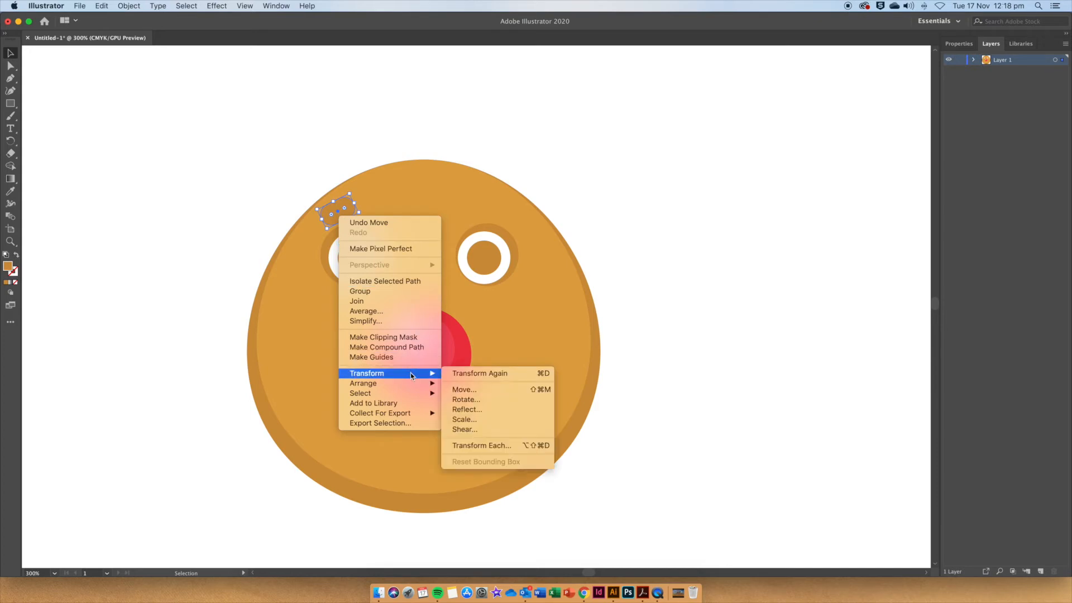
click(485, 414)
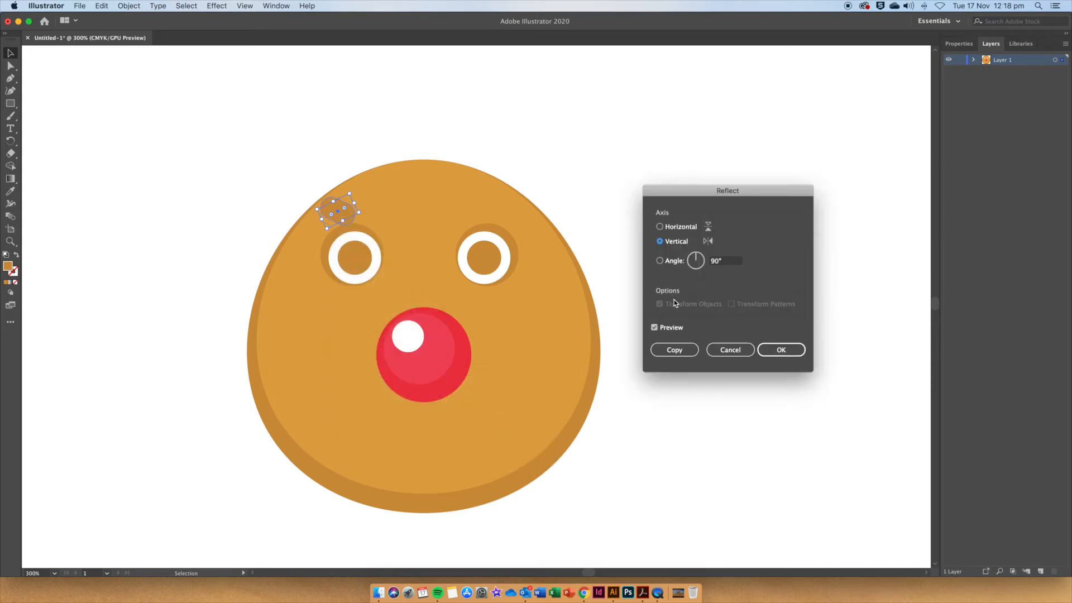
click(676, 351)
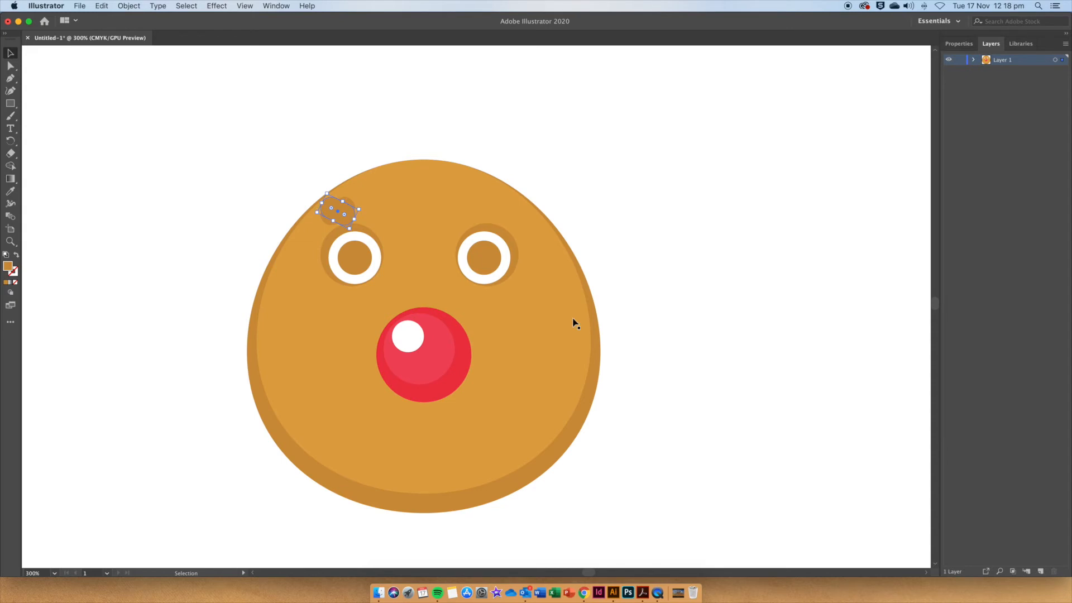
drag(341, 217, 508, 212)
click(559, 202)
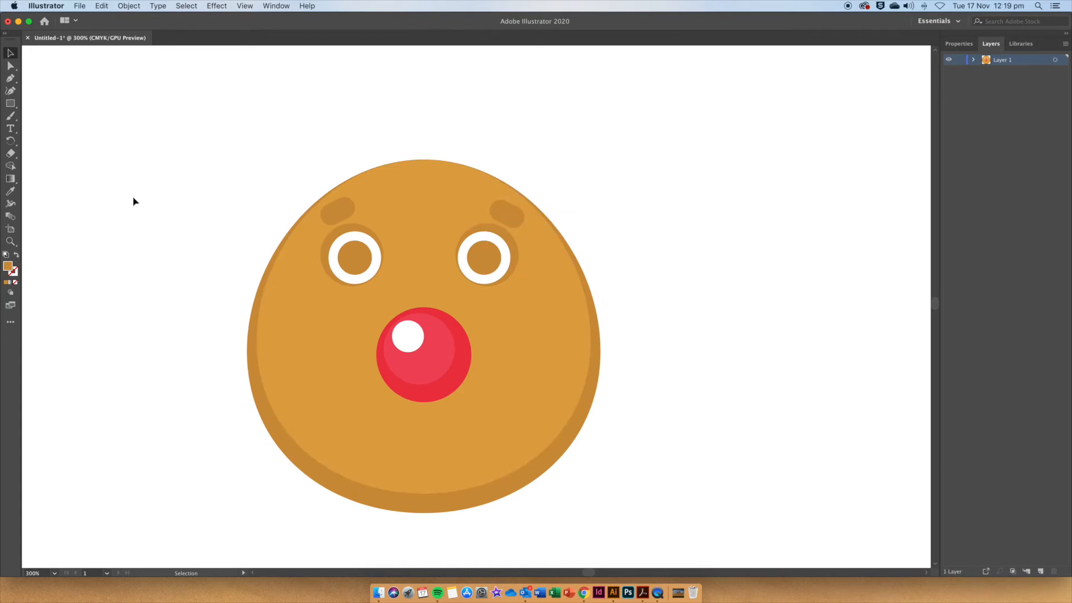
- Draw a circle with a darker orange outline and no fill for the mouth, centred below the nose and overlapping its lower half
click(10, 104)
click(36, 115)
drag(351, 366, 472, 489)
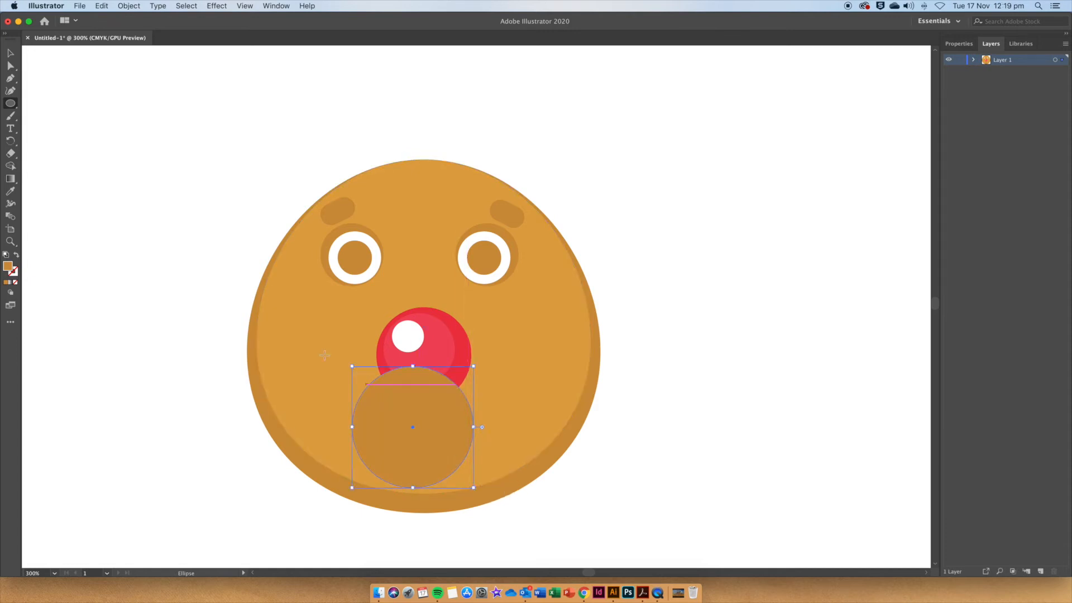
click(17, 258)
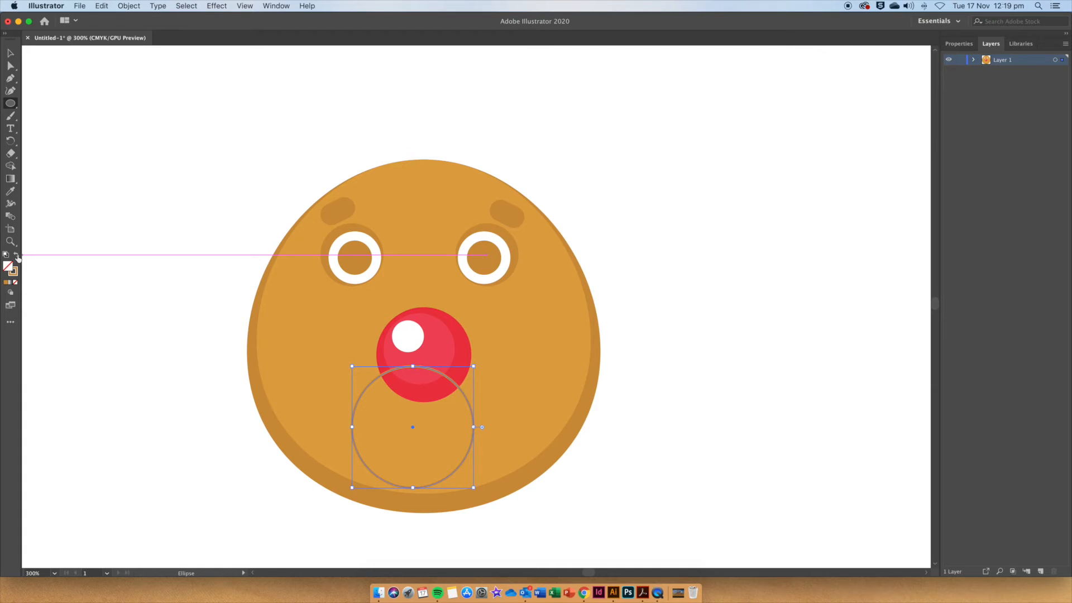
click(10, 52)
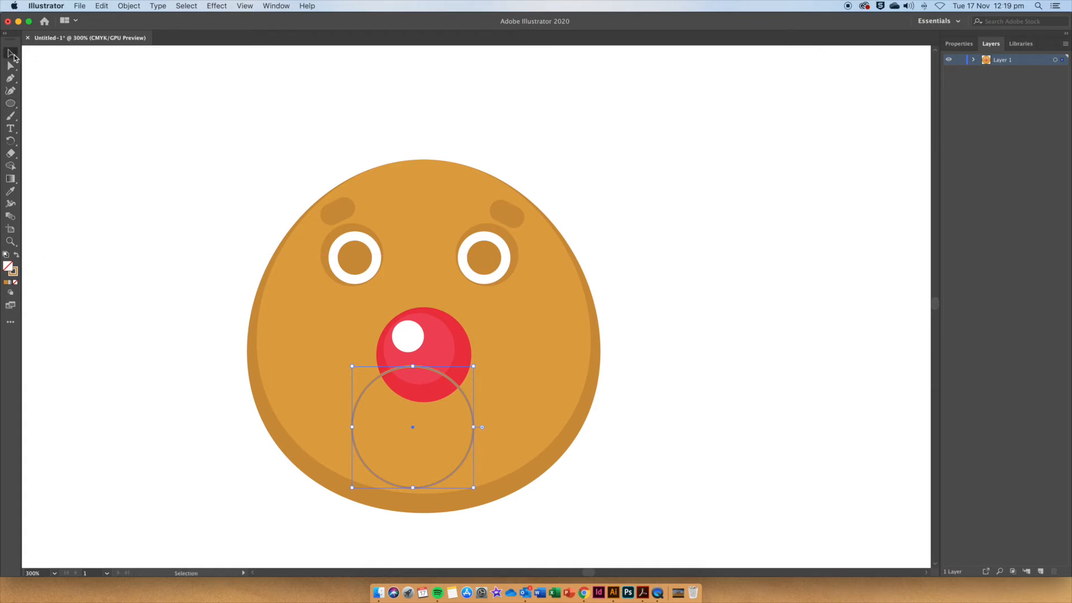
drag(466, 395, 476, 384)
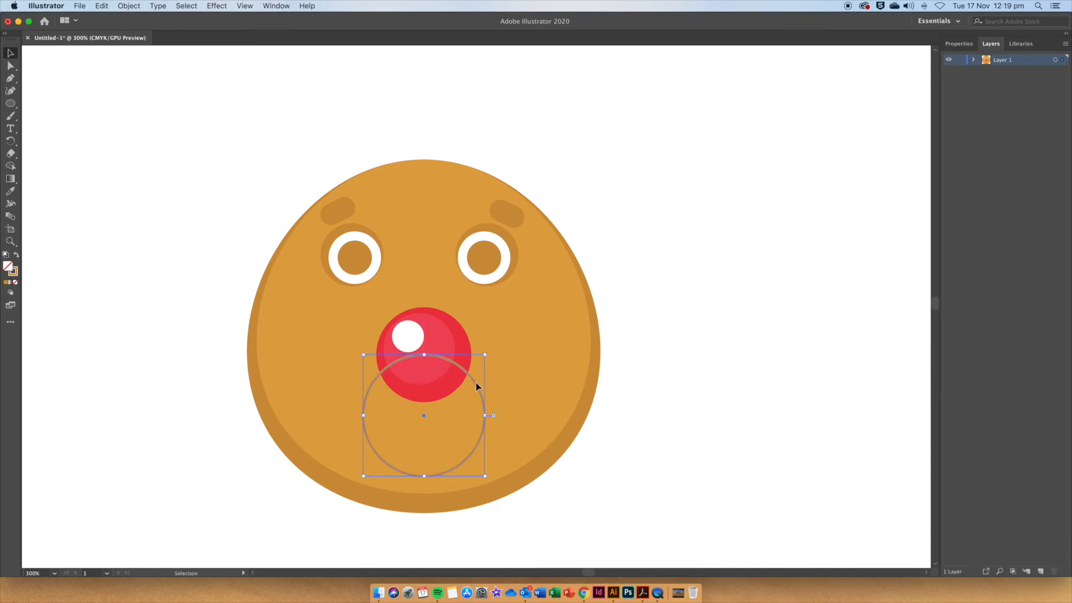
- Set the mouth circle's outline to a 6 pt stroke weight with round caps
click(277, 7)
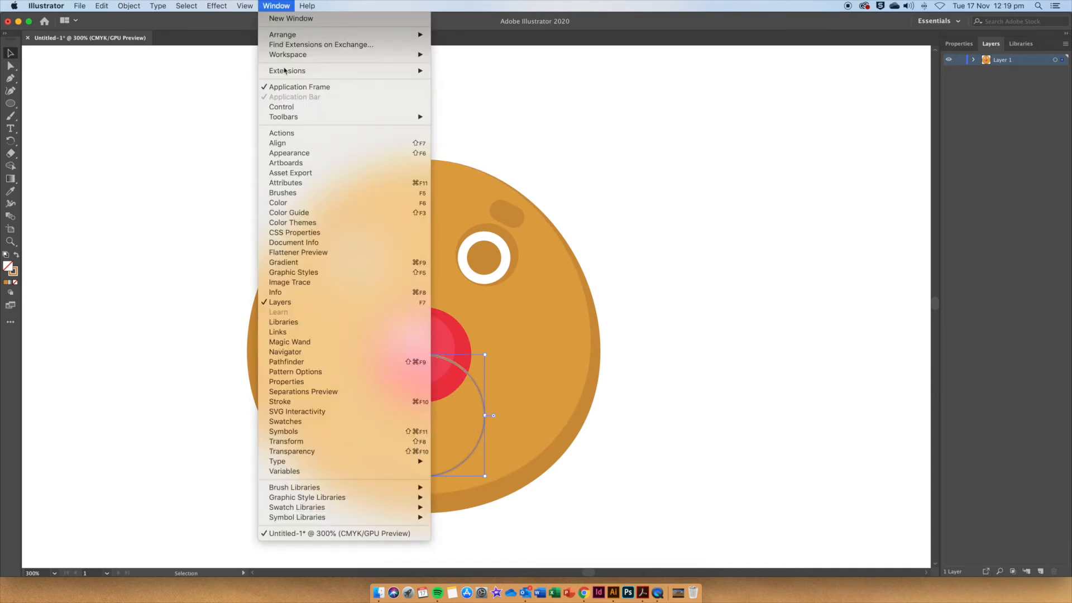
click(311, 404)
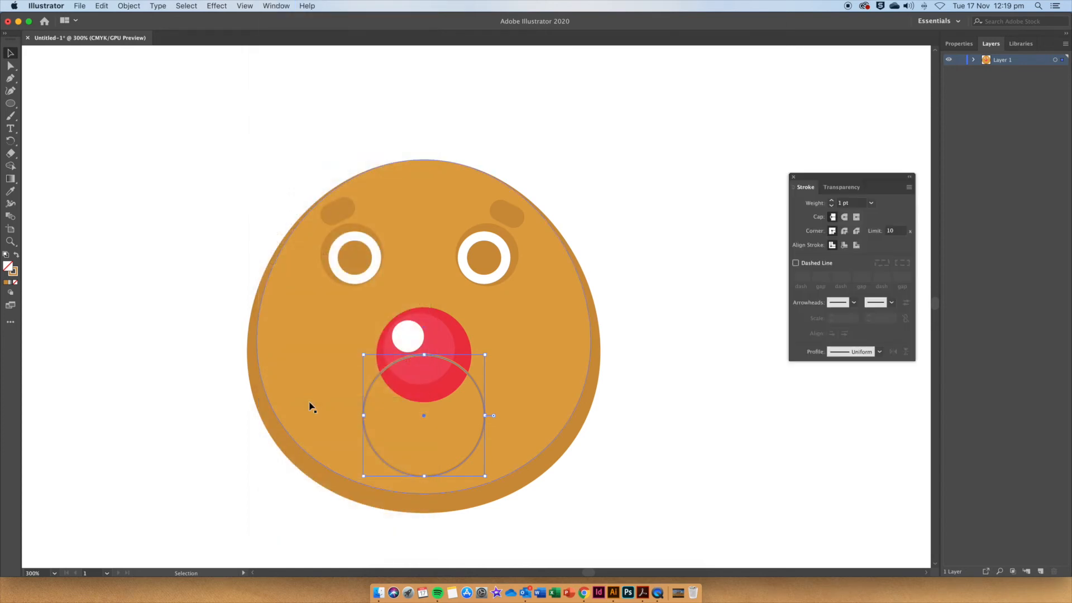
mouse_move(856, 179)
mouse_down()
mouse_move(655, 177)
mouse_move(688, 179)
mouse_up()
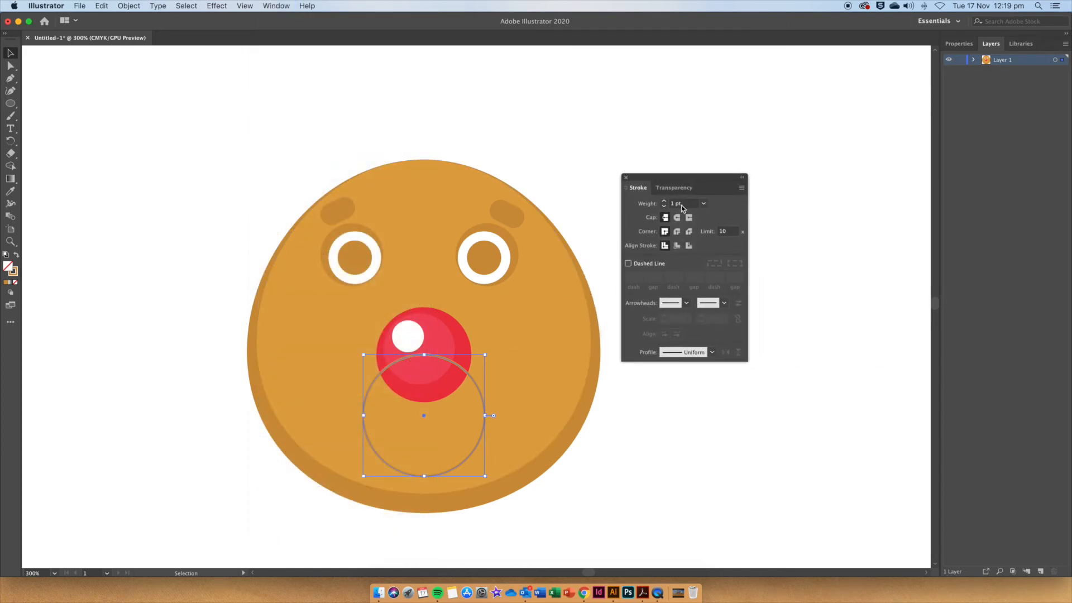
click(665, 202)
click(664, 201)
click(665, 202)
click(664, 202)
click(665, 202)
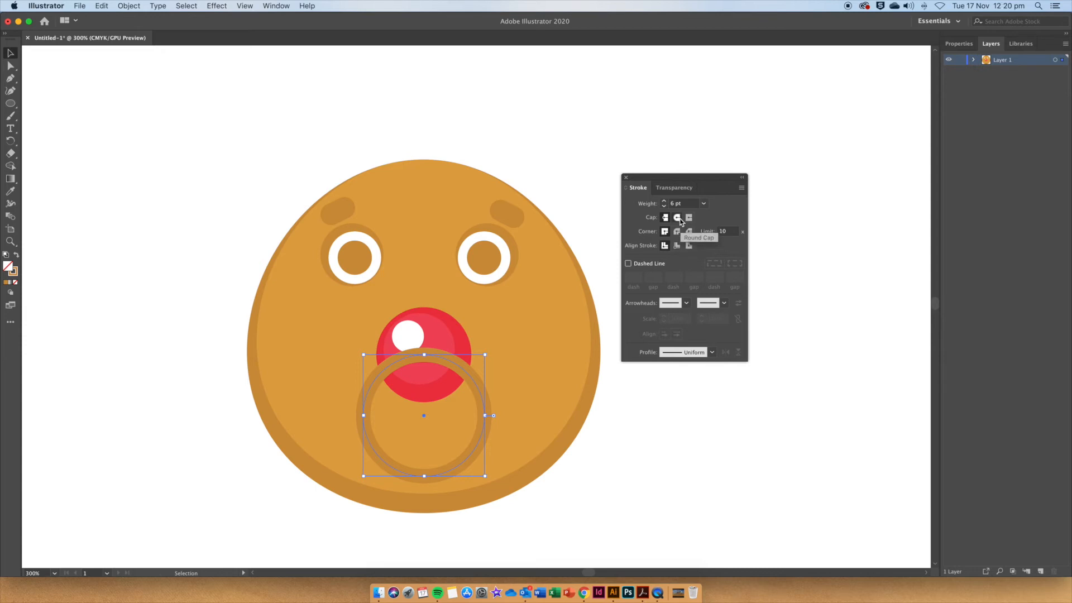
click(680, 218)
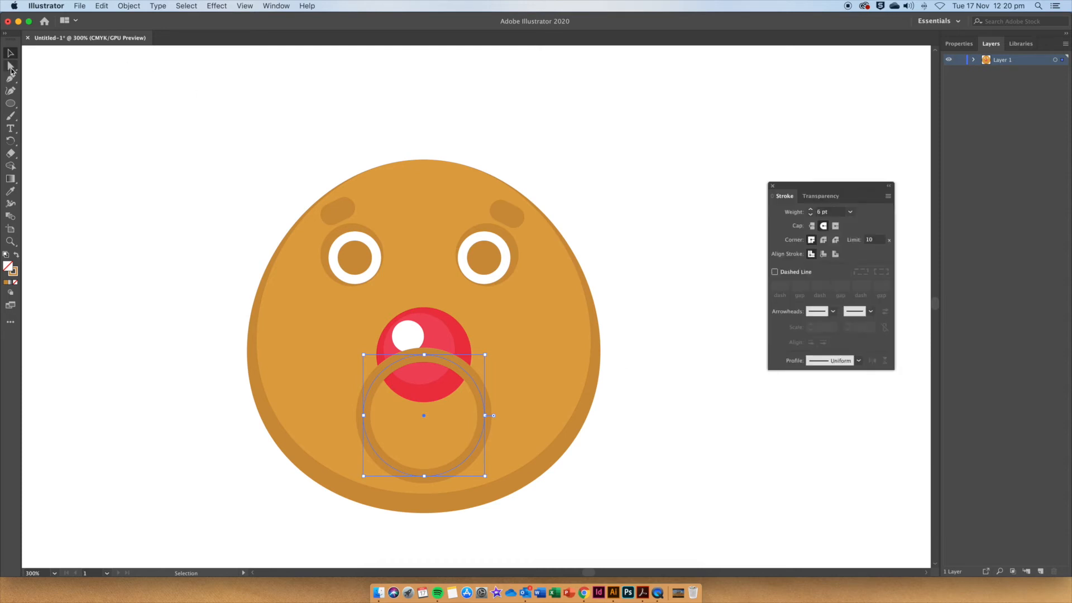
- Delete the top anchor point of the mouth circle, leaving its lower half as an open smile curve
click(10, 66)
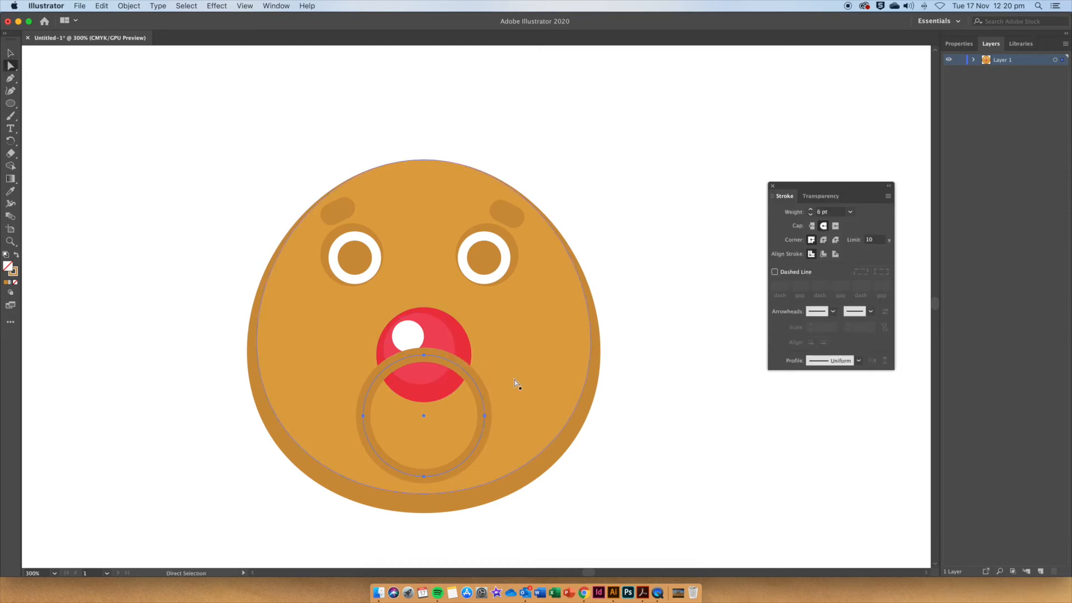
click(661, 418)
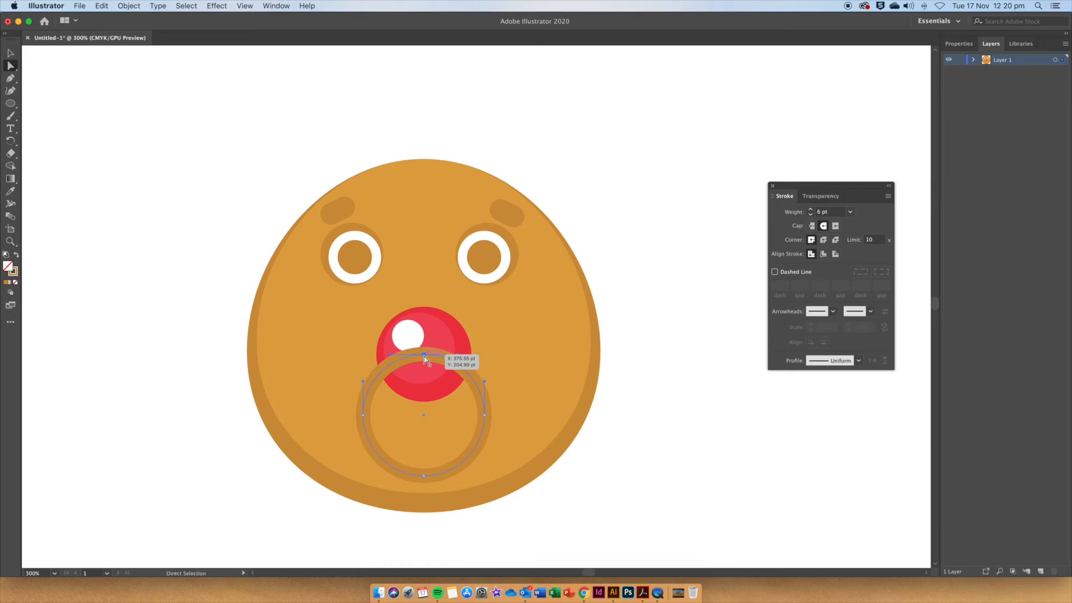
key(Delete)
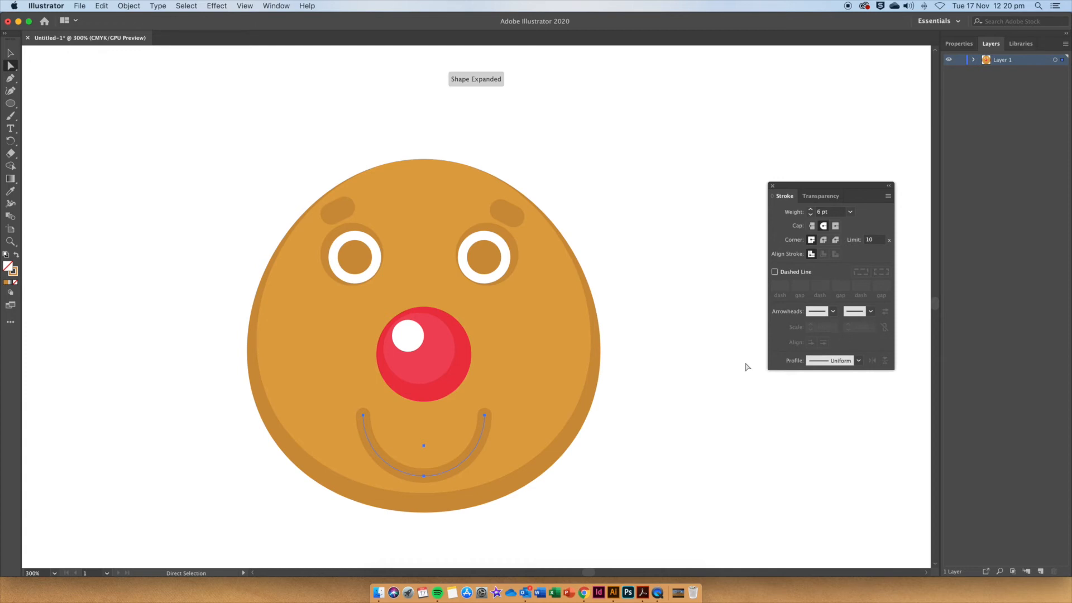
- Flatten the smile curve from below and narrow it evenly on both sides, keeping it centred under the nose
key(v)
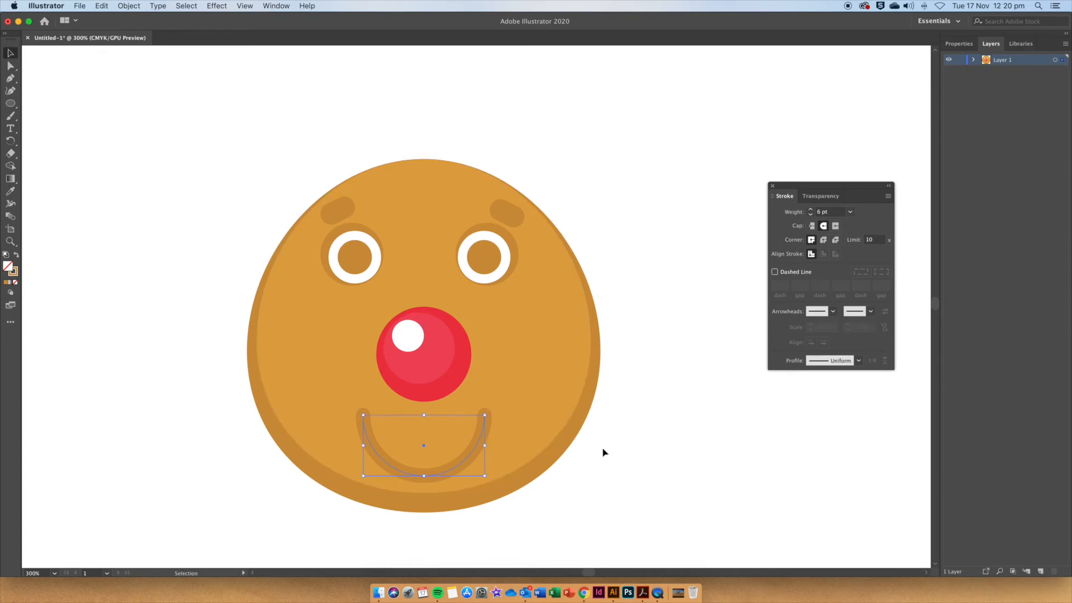
drag(424, 475, 424, 455)
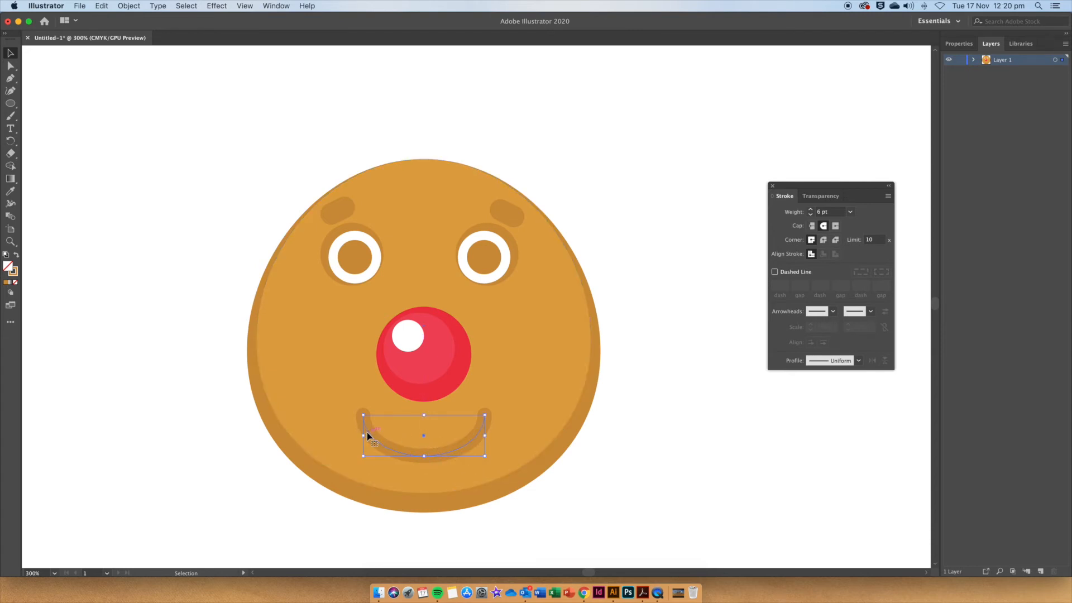
drag(364, 437, 377, 435)
click(717, 451)
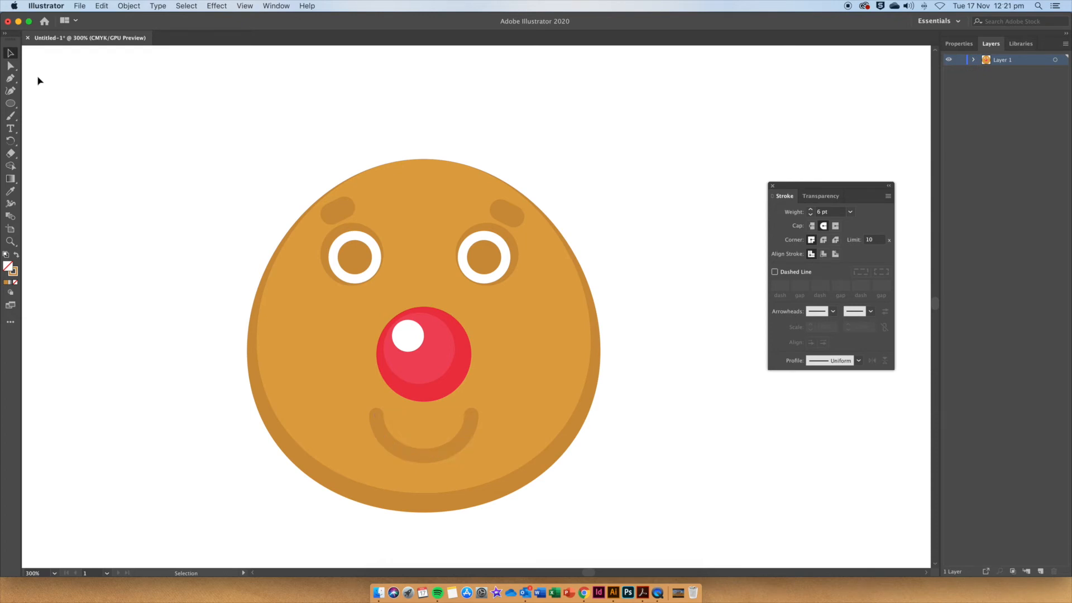
- Draw a horizontal ellipse about 91 by 28 pt above and left of the head, filled with the face's lighter orange and no outline
click(11, 103)
drag(88, 96, 305, 162)
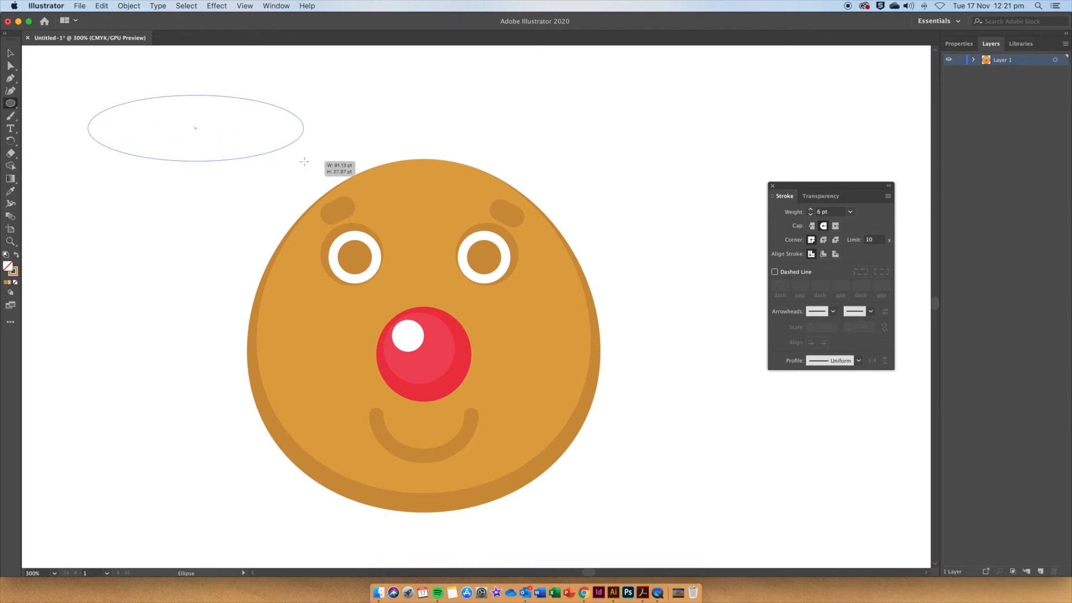
drag(305, 162, 304, 162)
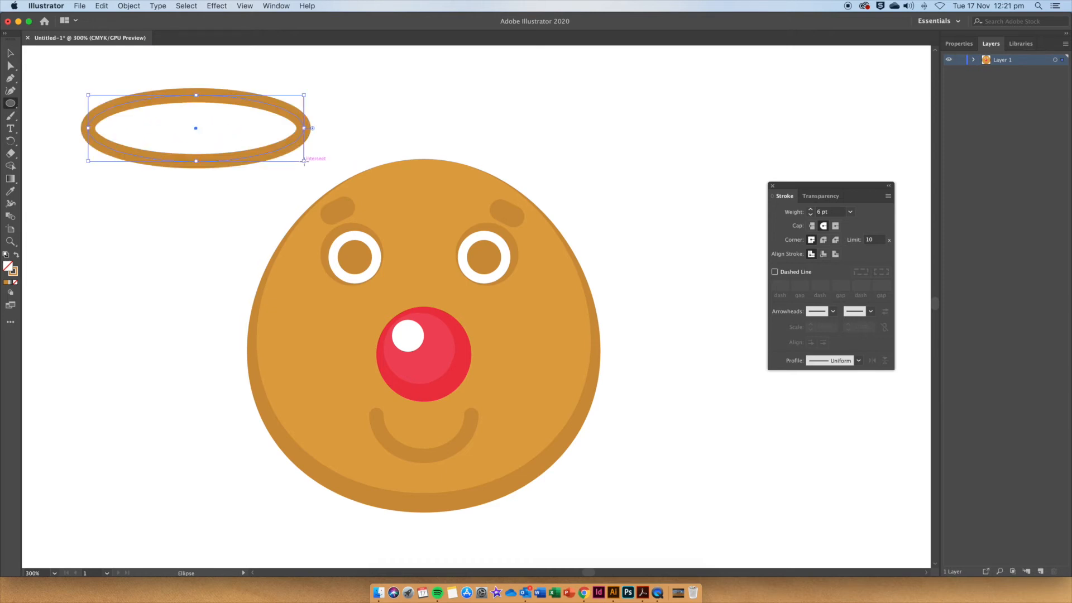
click(17, 258)
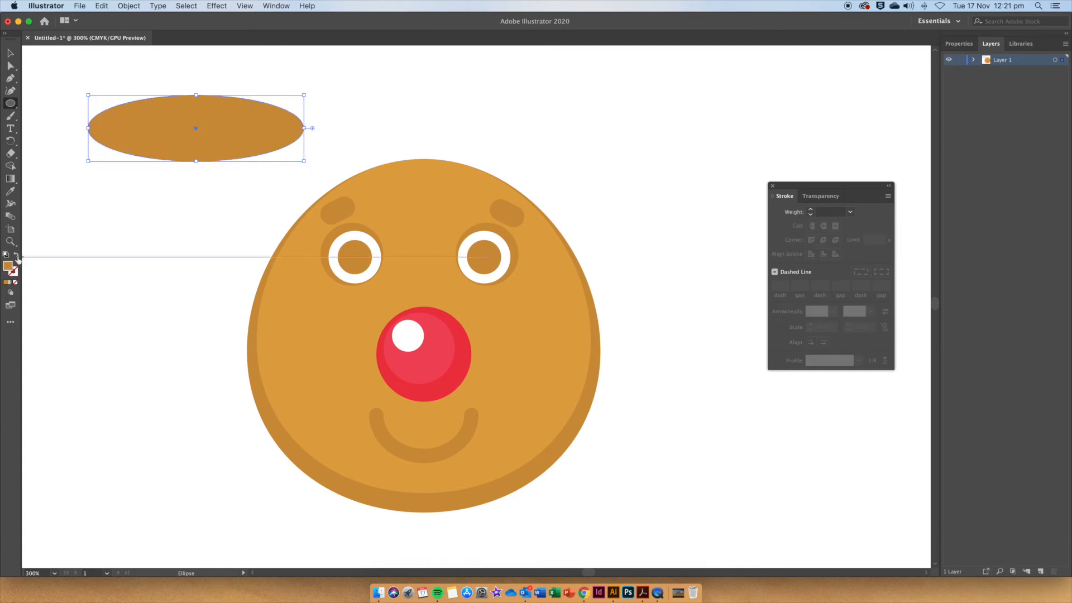
click(10, 191)
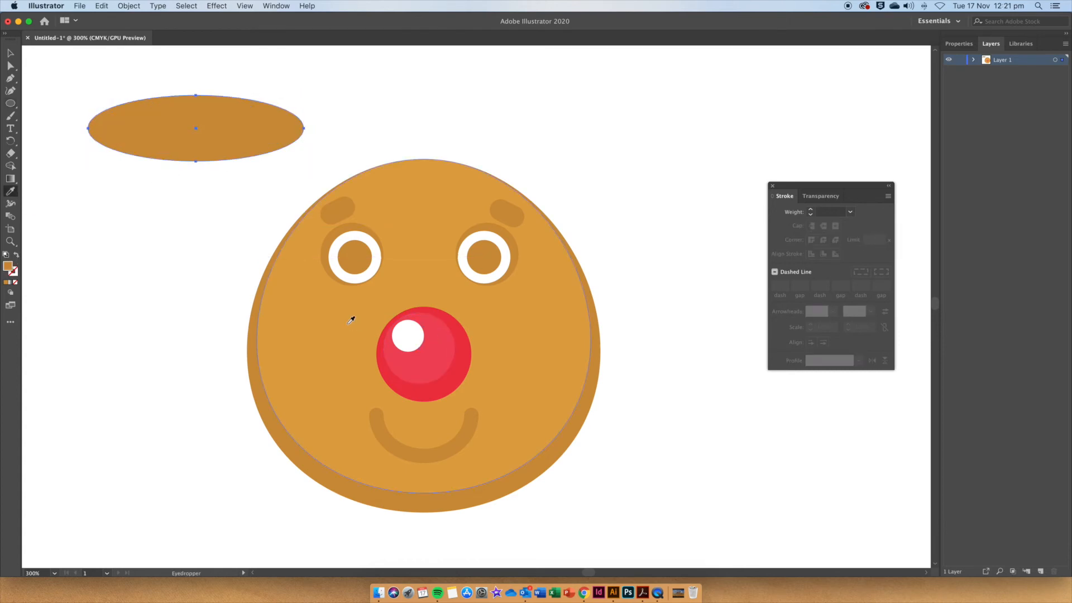
click(322, 337)
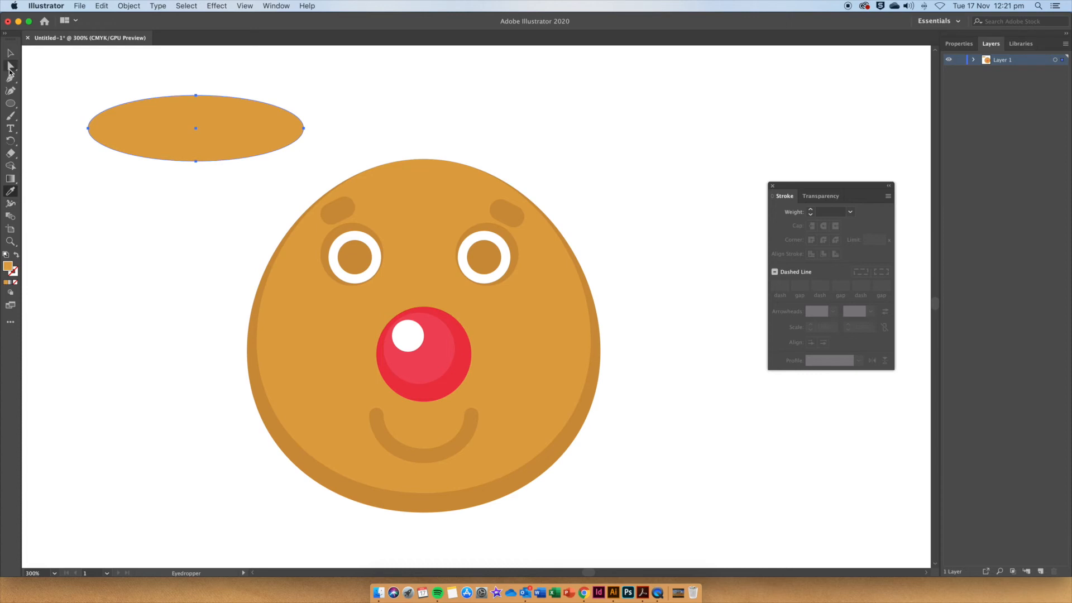
- Reshape the ellipse into an ear by moving its left anchor point inward and its right anchor point outward
click(10, 65)
click(88, 129)
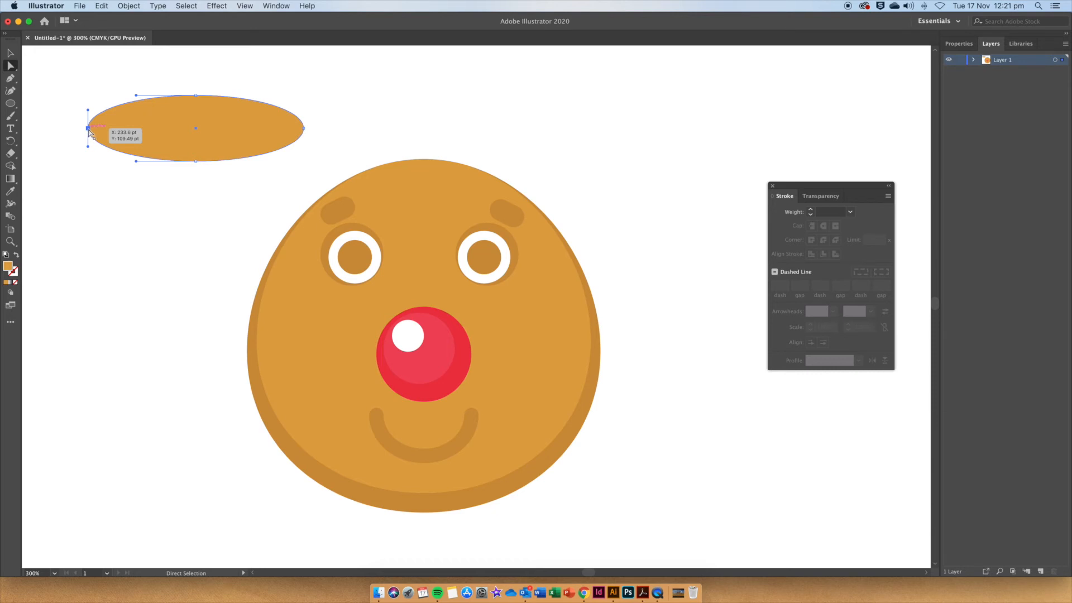
drag(88, 129, 130, 130)
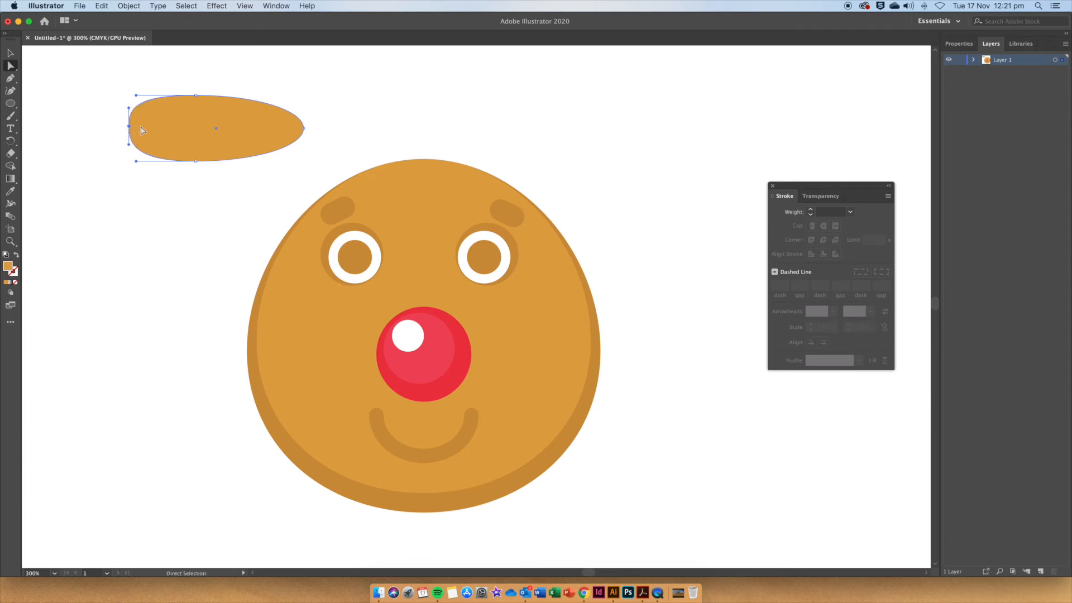
drag(301, 130, 324, 132)
key(v)
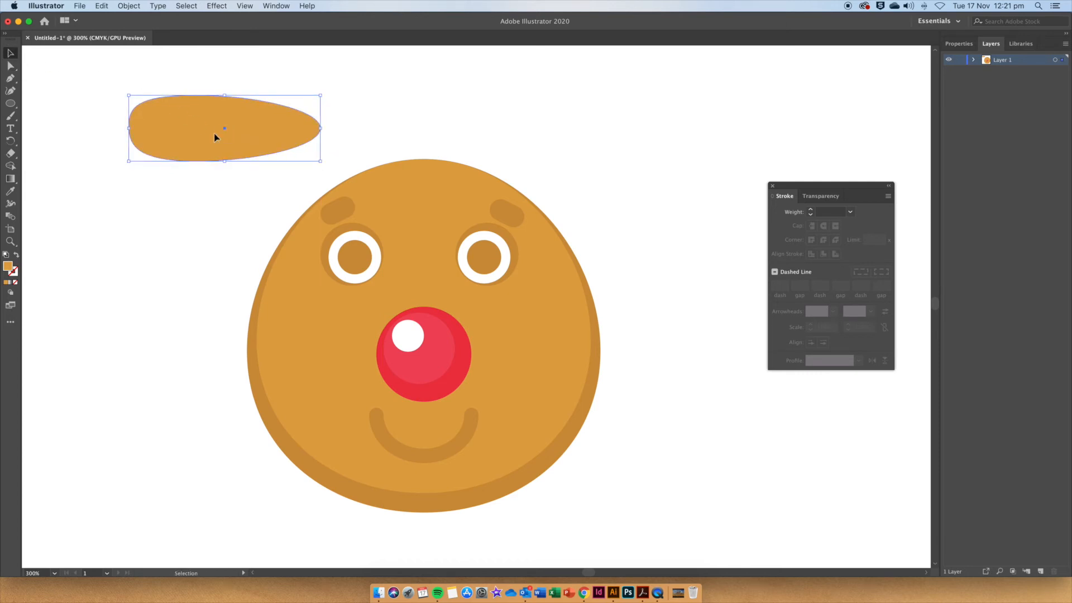
- Duplicate the ear shape, enlarge the copy slightly, and place it over the original with the pointed tips aligned
drag(209, 132, 188, 161)
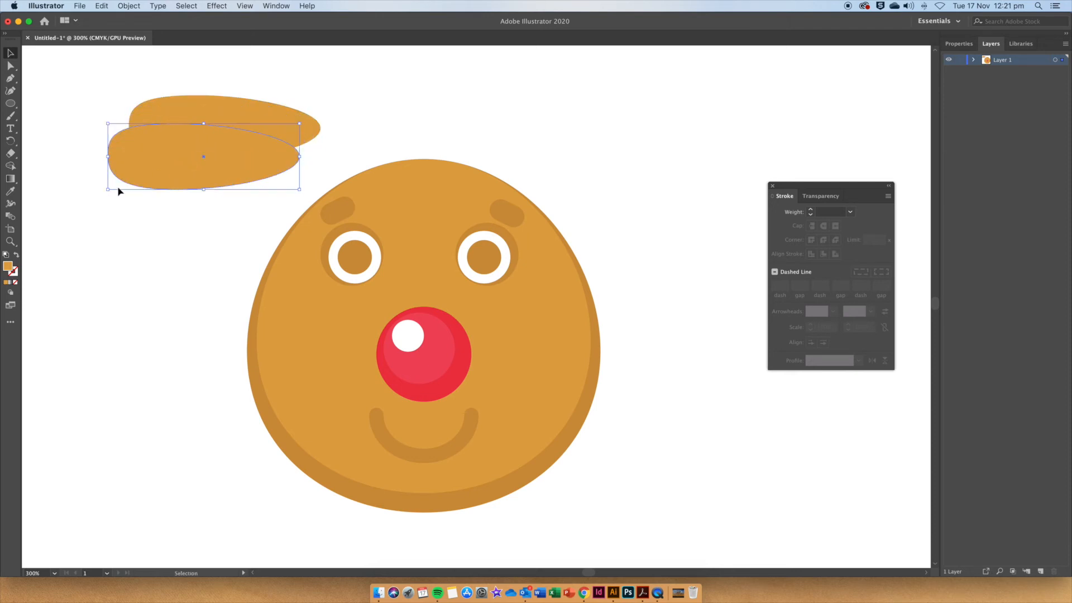
drag(109, 189, 89, 197)
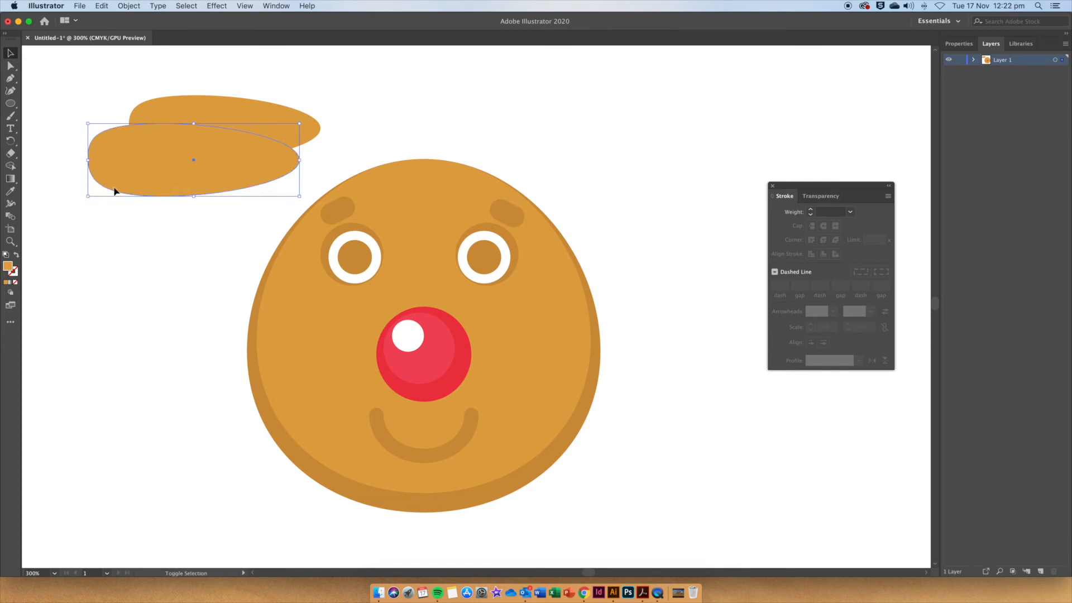
drag(169, 163, 190, 133)
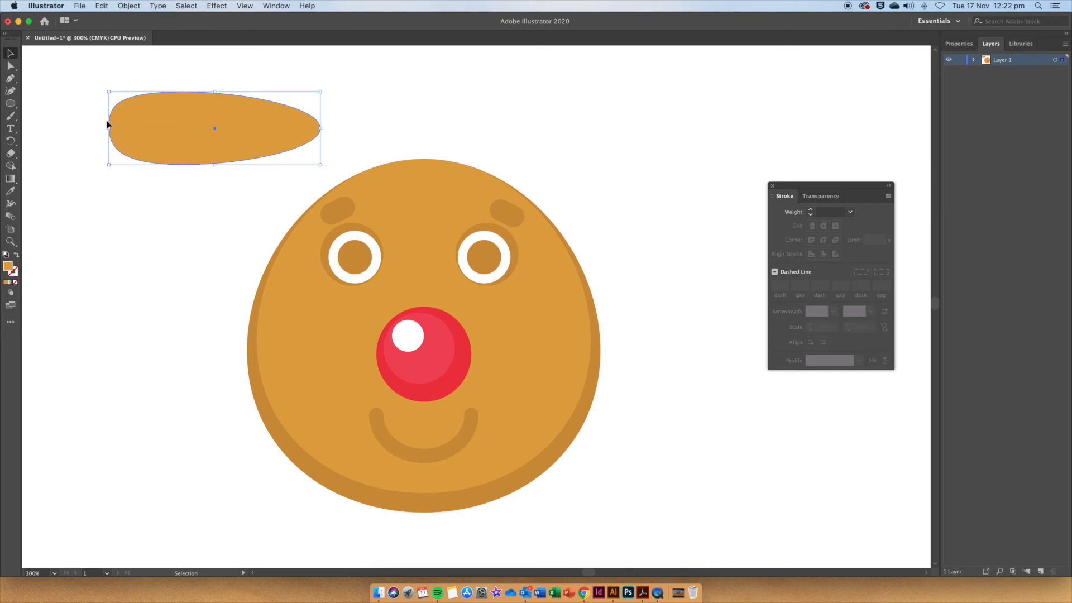
- Colour the larger ear shape with the head's darker orange rim colour and send it behind the lighter ear shape
click(10, 190)
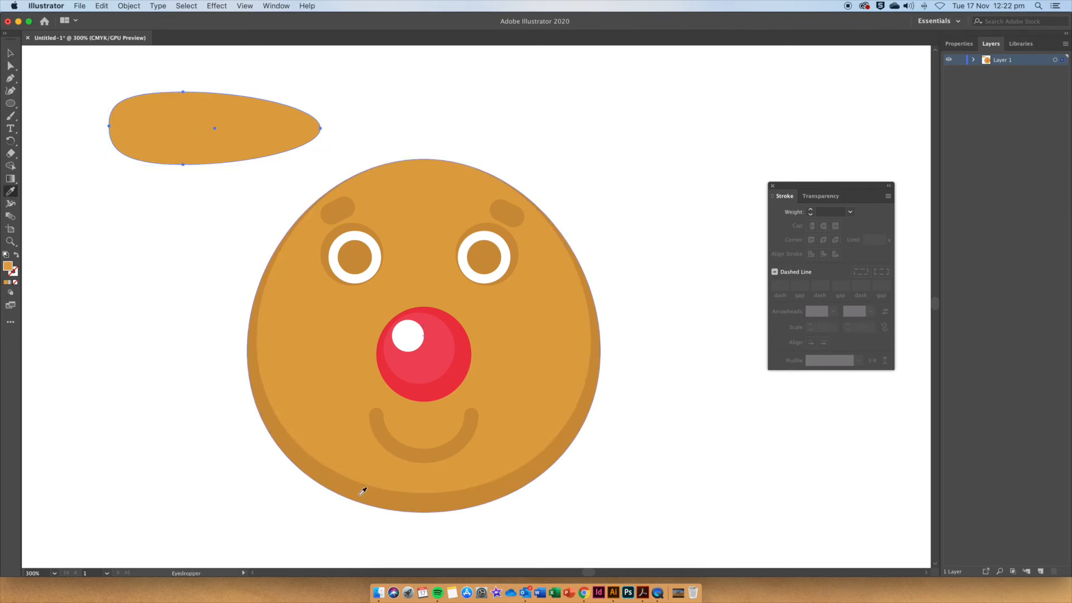
click(362, 491)
key(v)
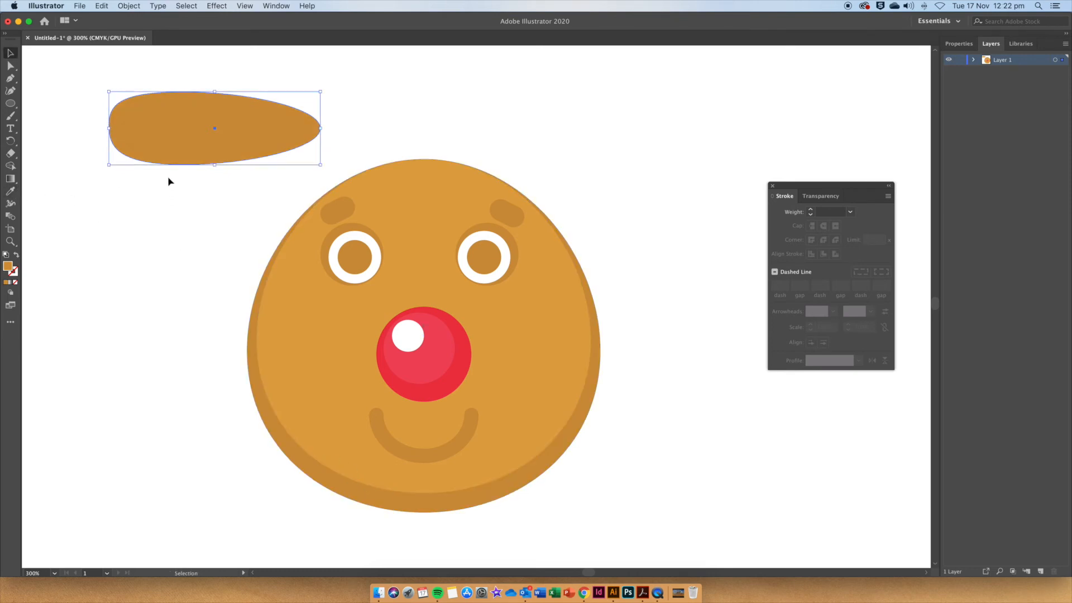
right_click(170, 139)
mouse_move(231, 316)
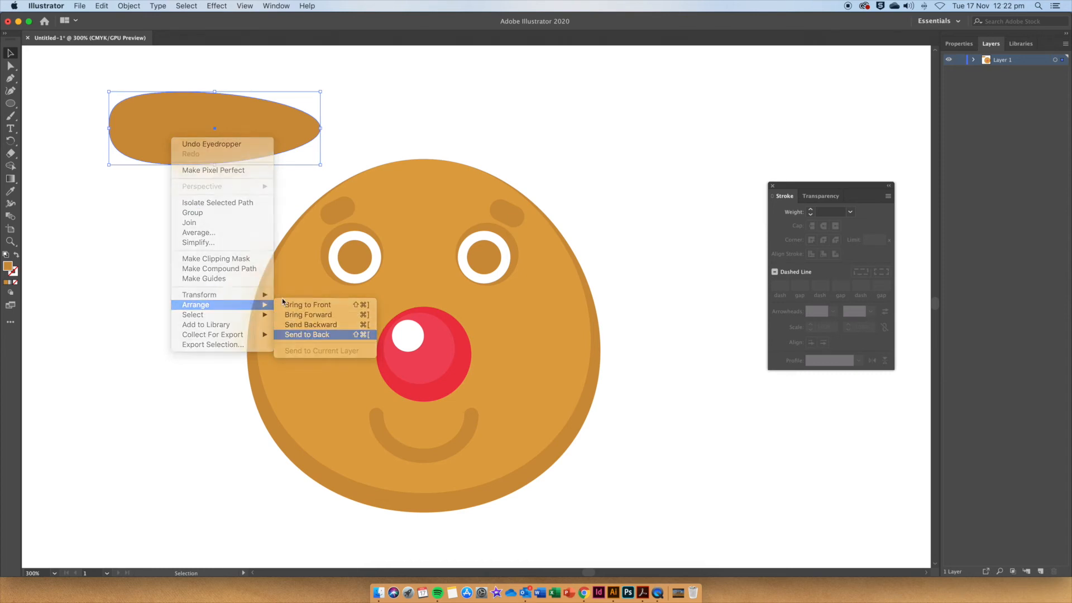
click(297, 323)
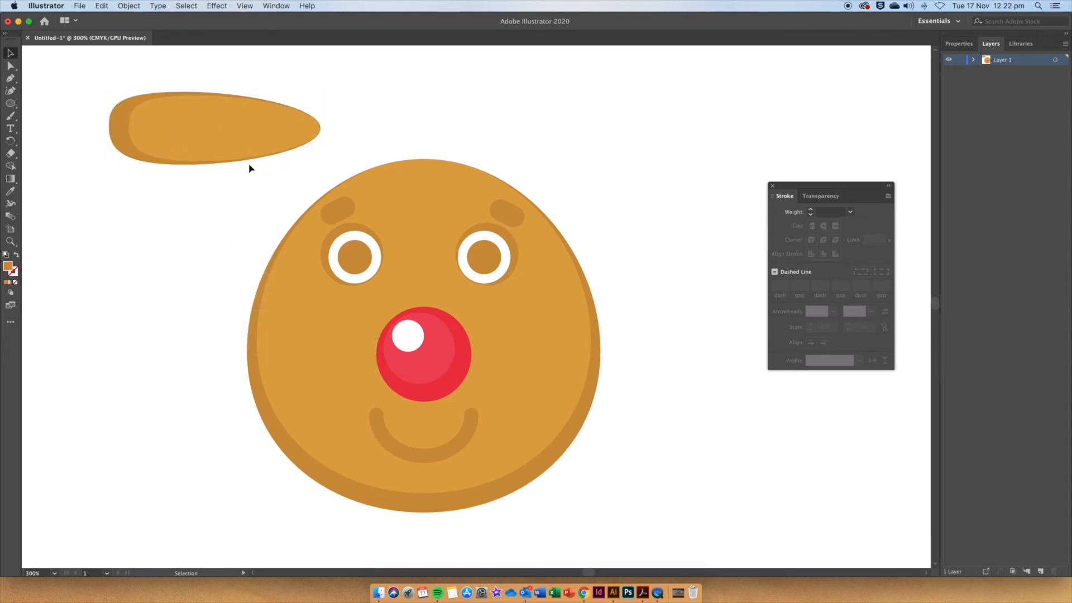
- Nudge the lighter ear shape and stretch the darker one slightly downward for a thicker shadow along the lower edge
drag(254, 138, 255, 140)
key(Up)
key(Up)
key(Down)
click(134, 150)
drag(109, 167, 110, 171)
click(132, 204)
drag(231, 138, 232, 143)
click(378, 123)
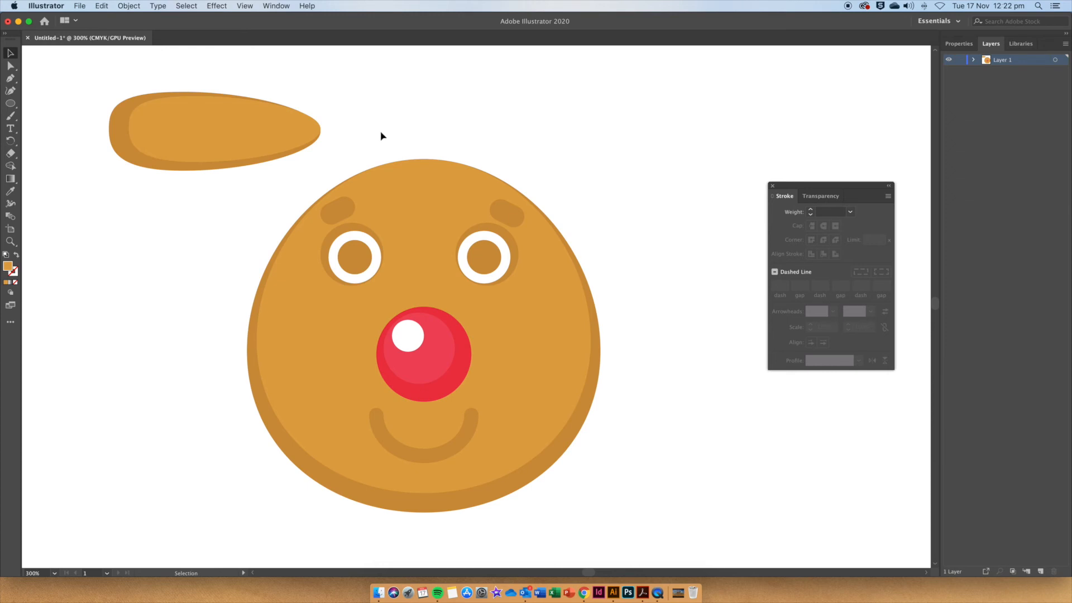
- Duplicate the lighter ear shape, scale the copy down to about half size, and place it inside the ear near the pointed tip
click(230, 131)
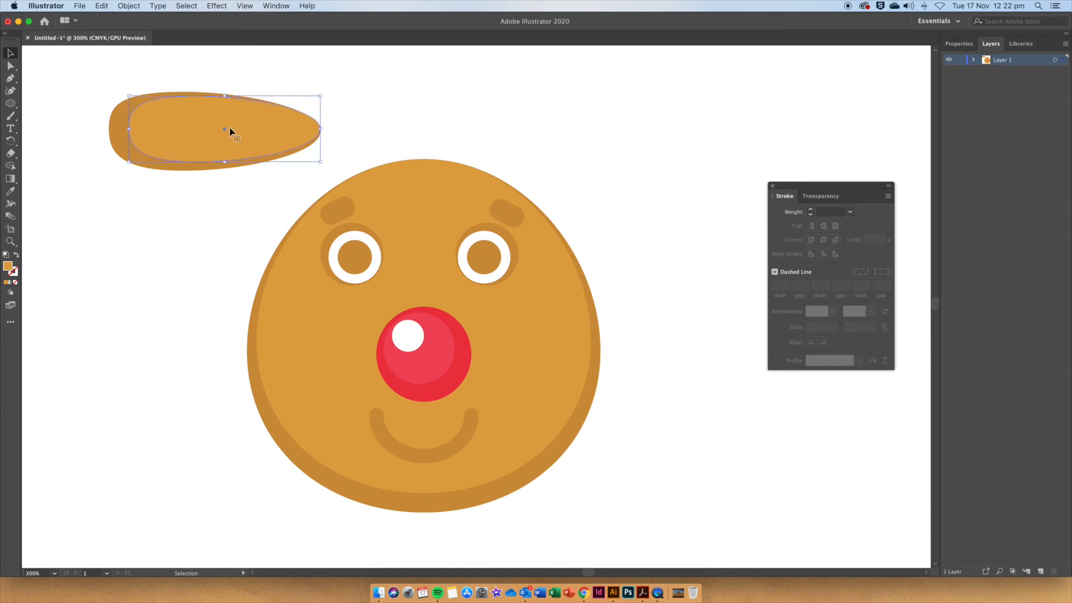
drag(235, 129, 241, 181)
drag(137, 213, 250, 139)
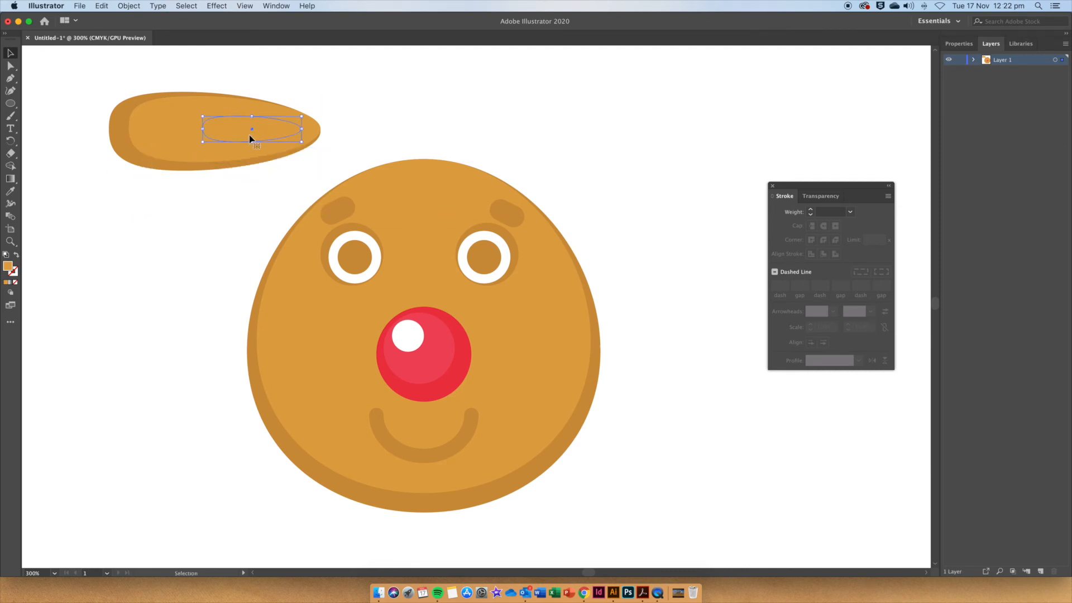
- Colour the small inner ear shape with the darker red sampled from the nose and shift it slightly closer to the ear's tip
click(10, 191)
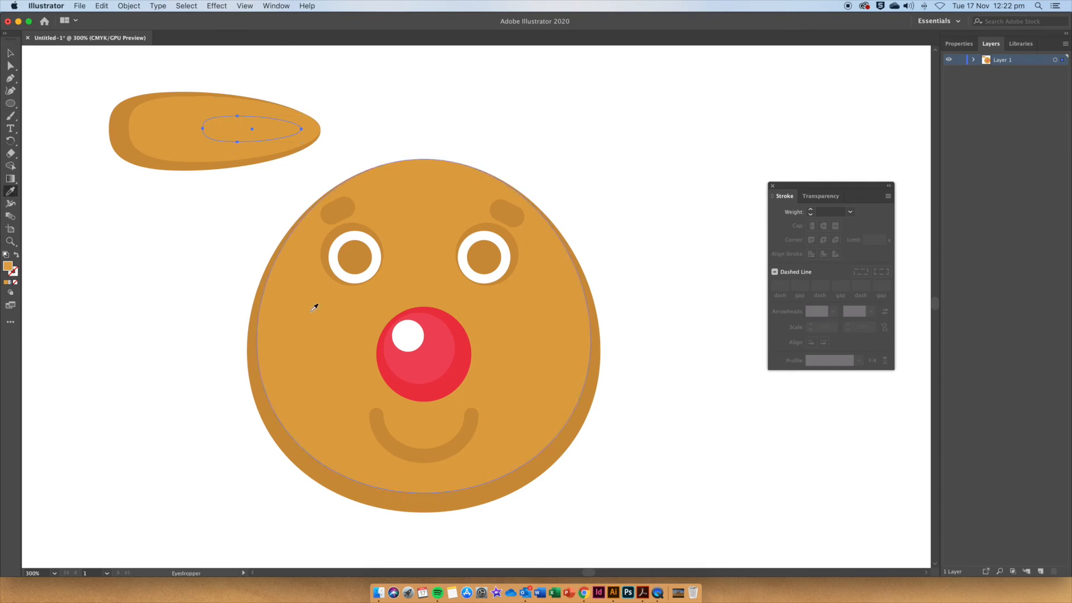
click(463, 365)
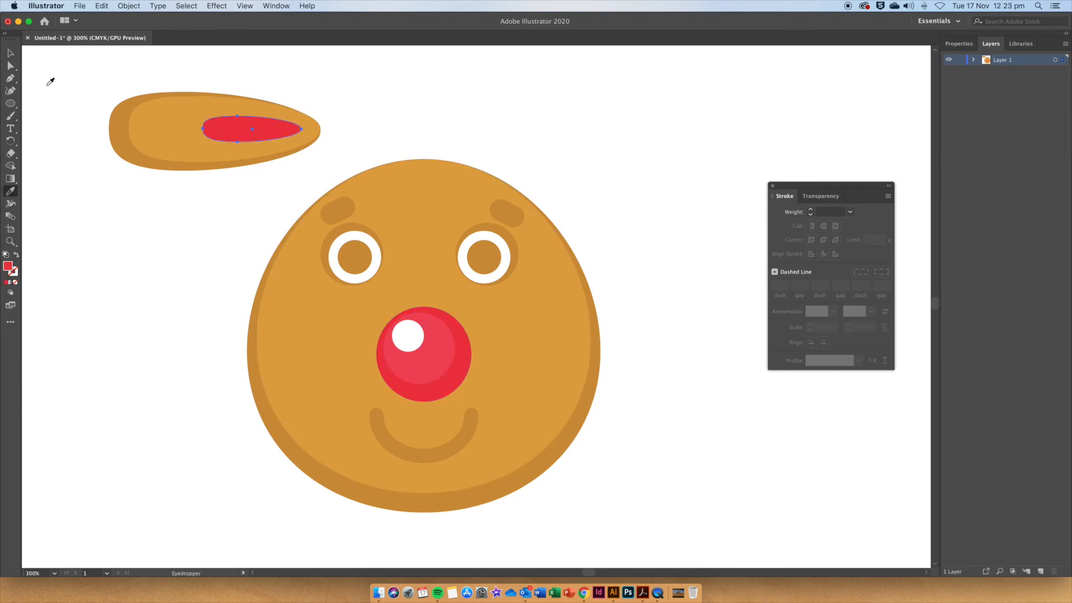
key(v)
click(153, 237)
drag(275, 134, 286, 134)
click(347, 118)
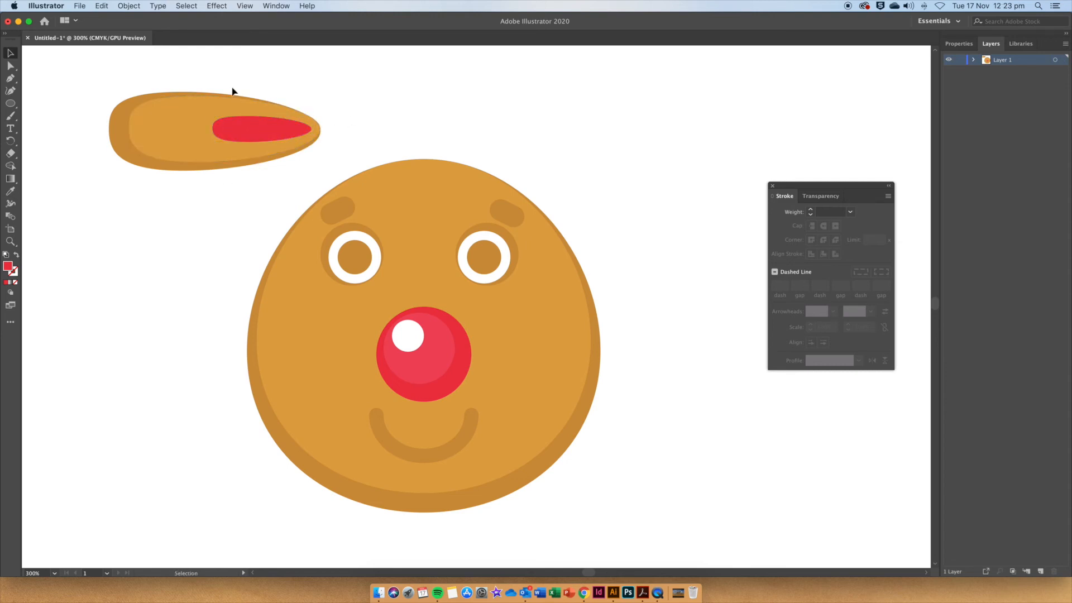
- Move the finished ear so its pointed tip touches the head's upper edge, and group its three shapes
drag(81, 75, 291, 204)
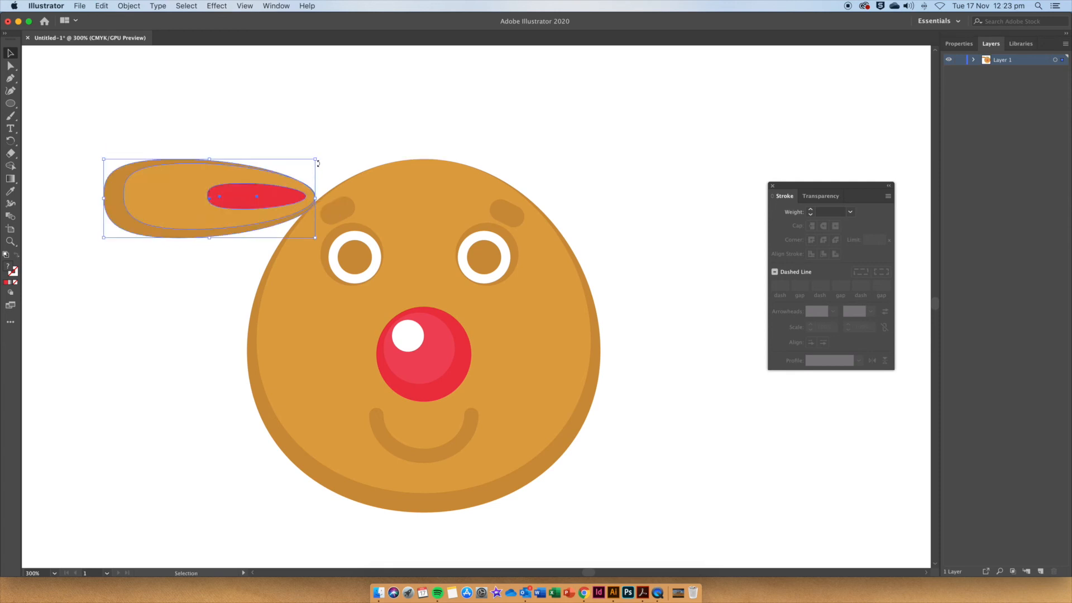
click(356, 164)
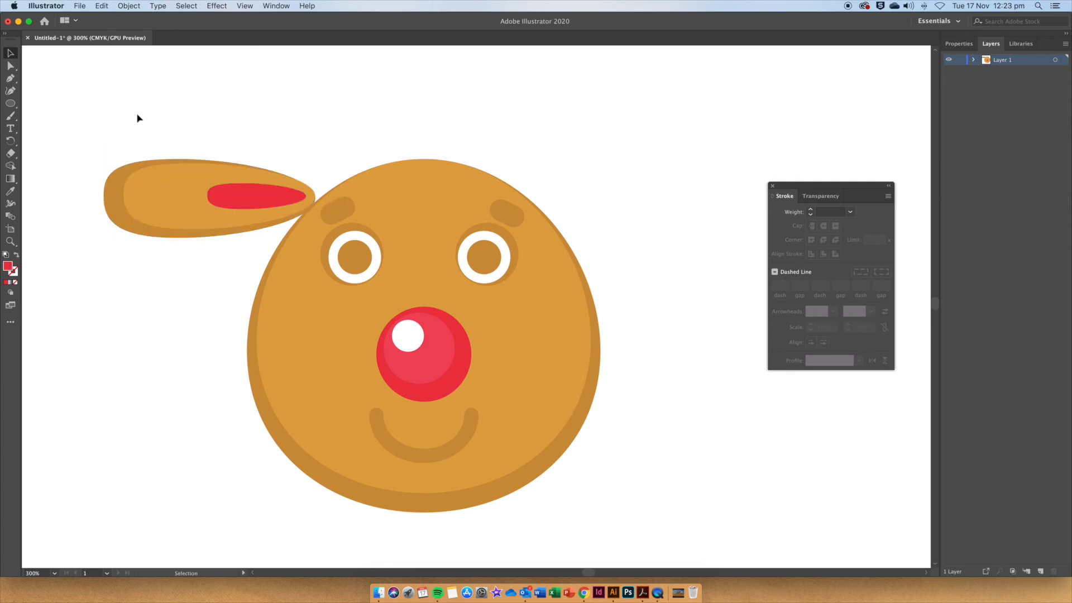
drag(116, 131, 232, 252)
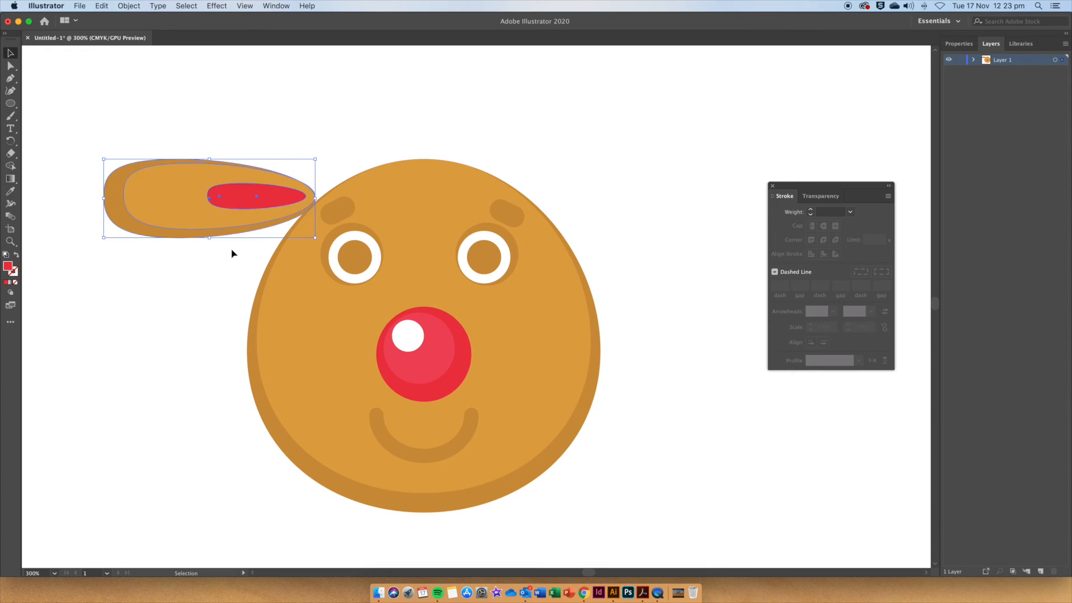
right_click(228, 206)
click(259, 272)
- Make a mirrored copy of the ear across the vertical axis and place it on the opposite side of the head
right_click(240, 198)
mouse_move(315, 317)
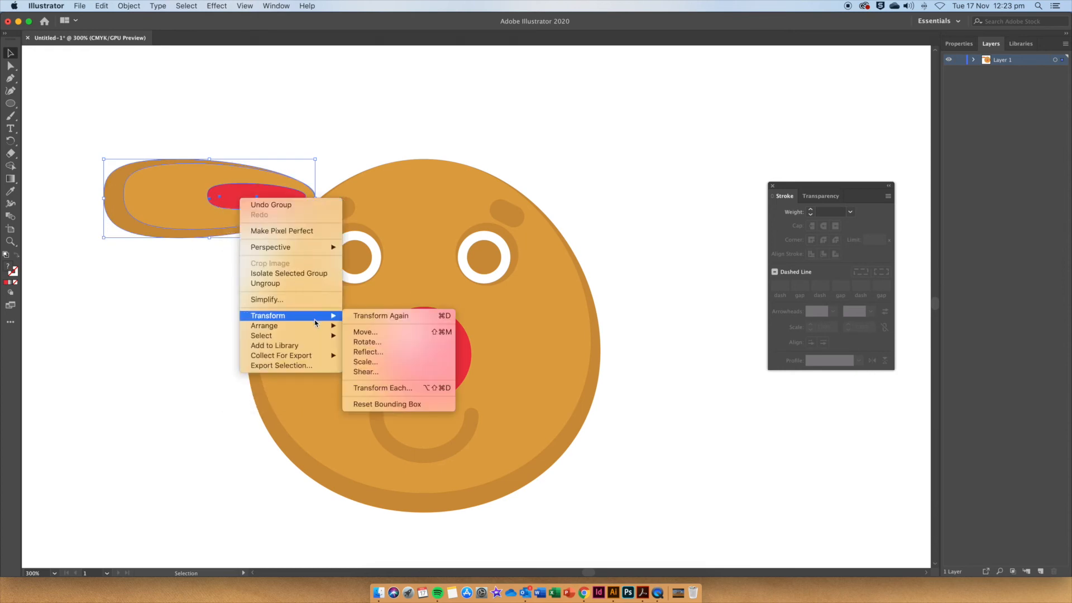
click(368, 351)
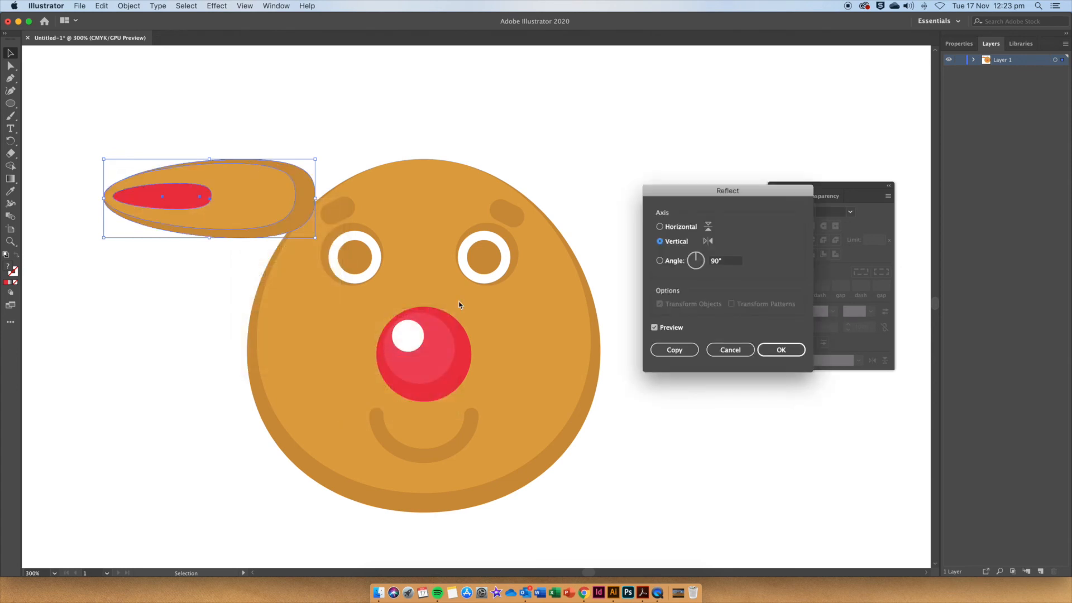
click(675, 351)
drag(272, 202, 685, 213)
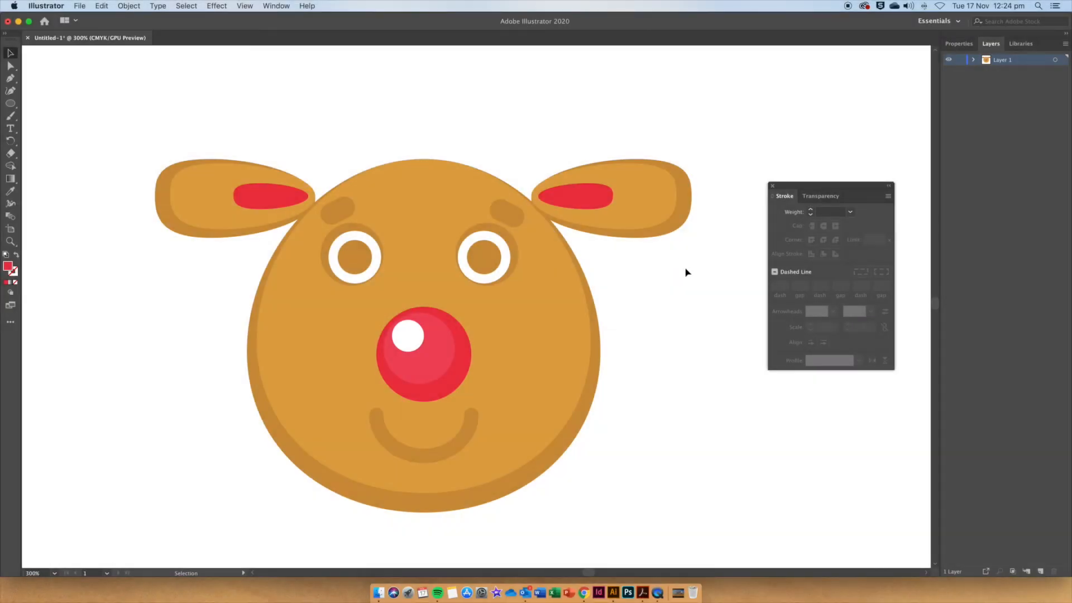
- Add the Arc tool to the toolbar's shape tool group and activate it
key(super+minus)
key(m)
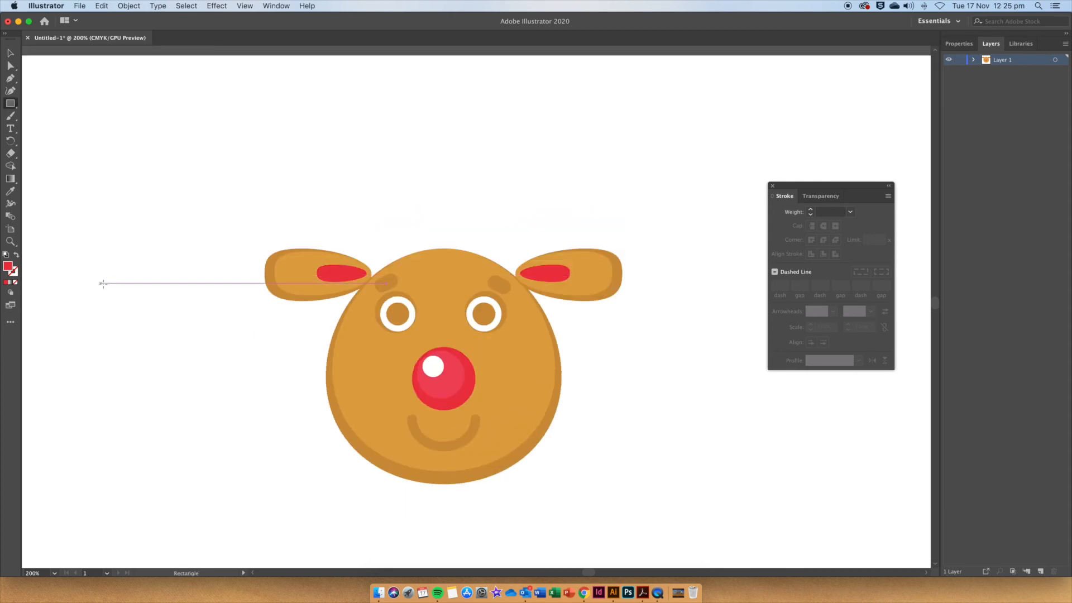
click(11, 324)
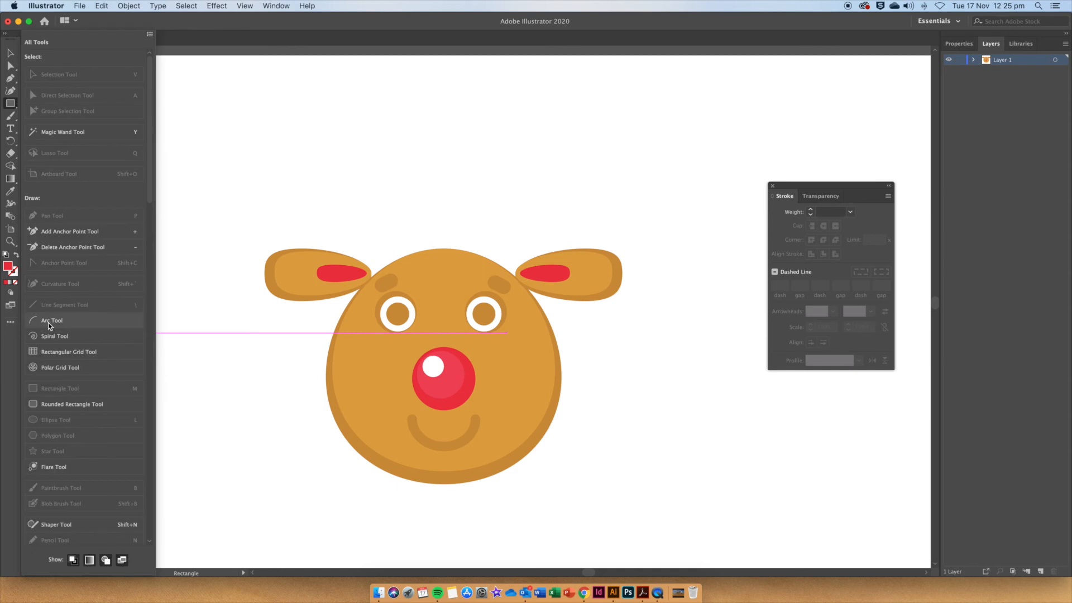
drag(53, 325, 11, 107)
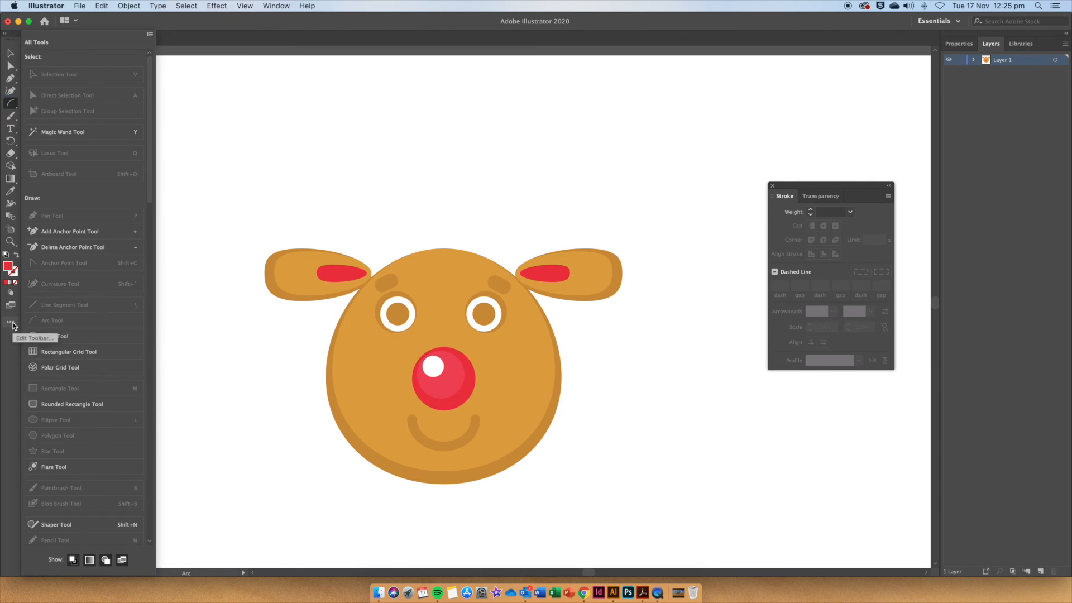
click(12, 323)
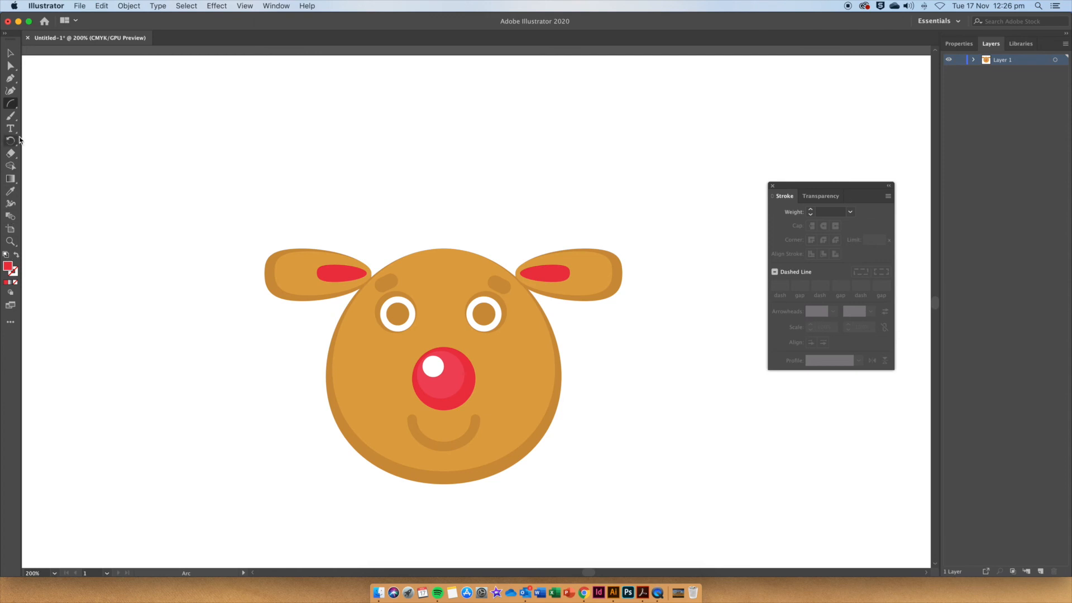
click(17, 104)
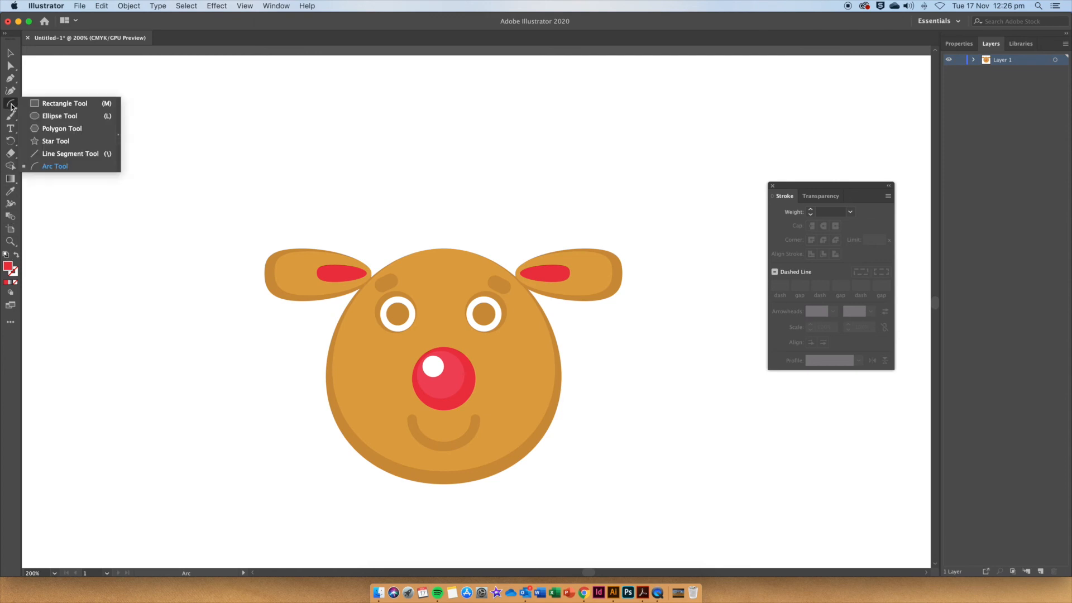
click(45, 167)
- Draw an arc rising outward from the head's top edge and give it the stroke style sampled from the smile
drag(398, 258, 330, 193)
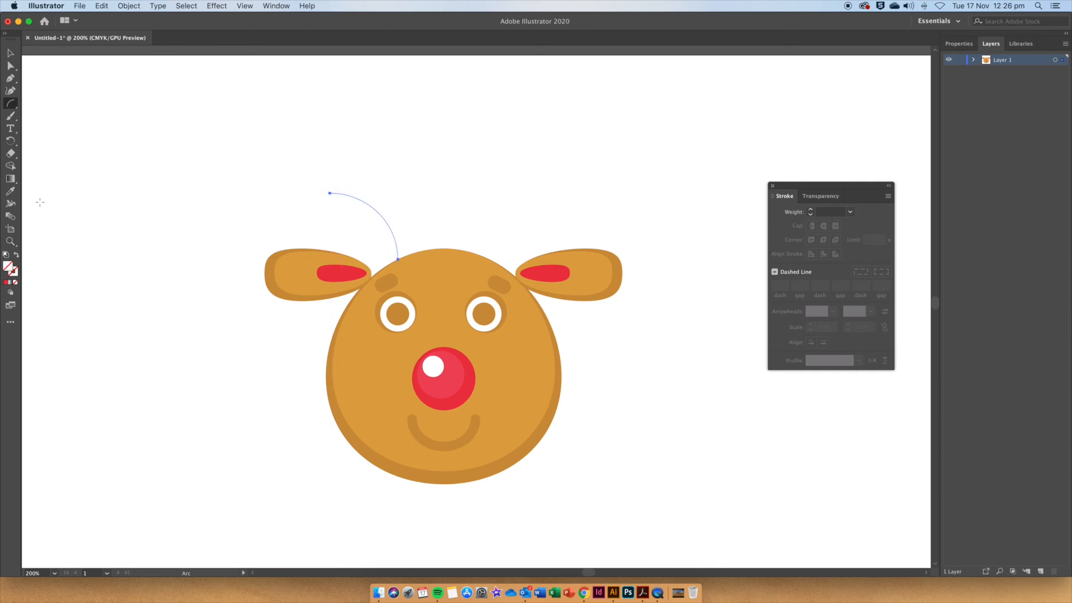
click(13, 192)
click(463, 439)
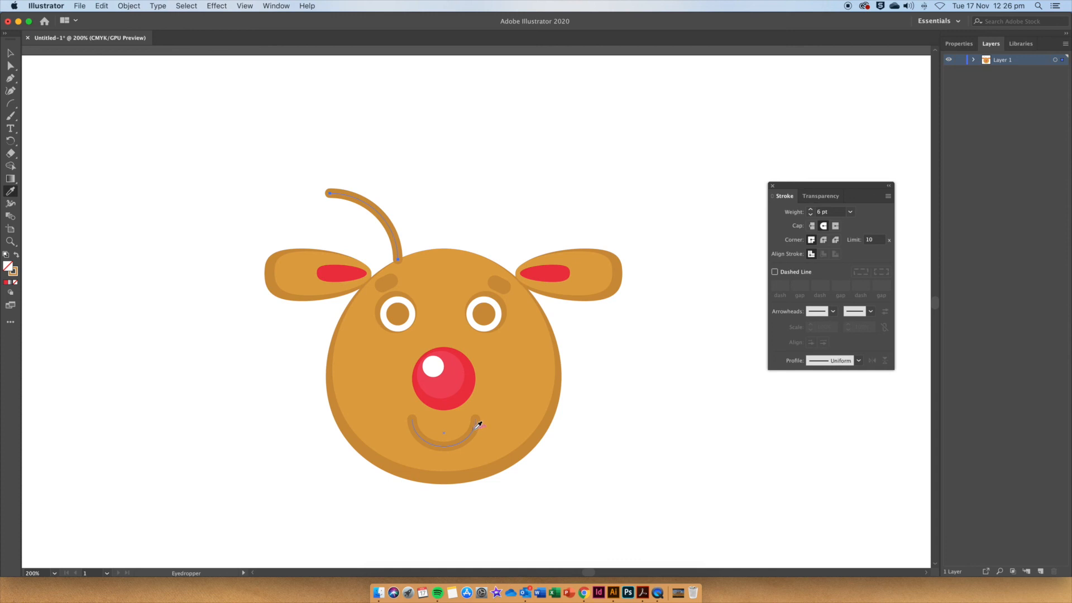
- Reflect the antler arc across the vertical axis, then rotate and position it to curve upward and outward from the head's top
click(10, 52)
right_click(377, 213)
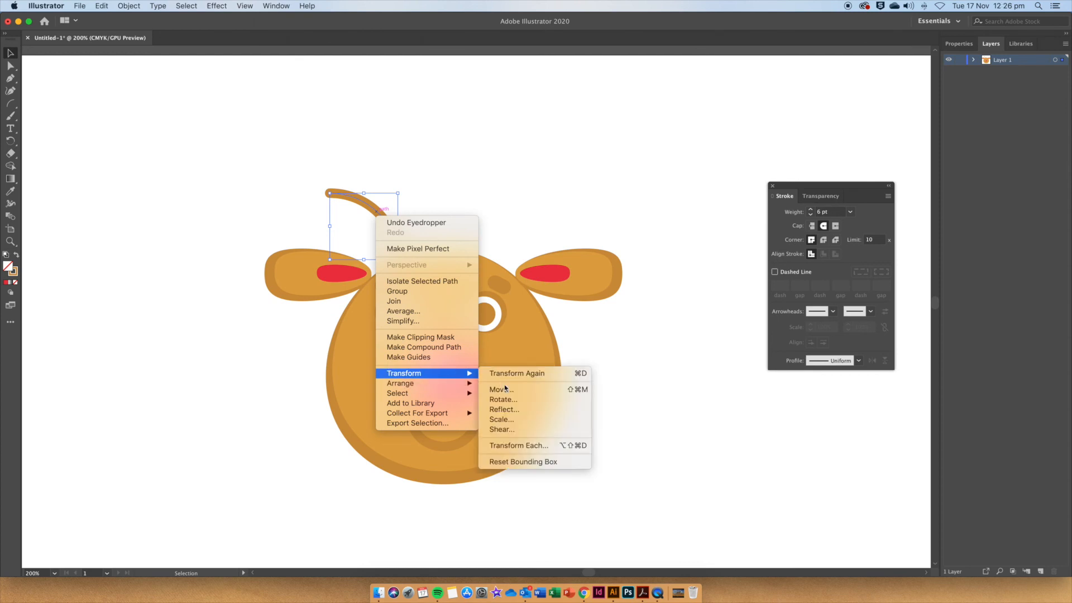
click(504, 410)
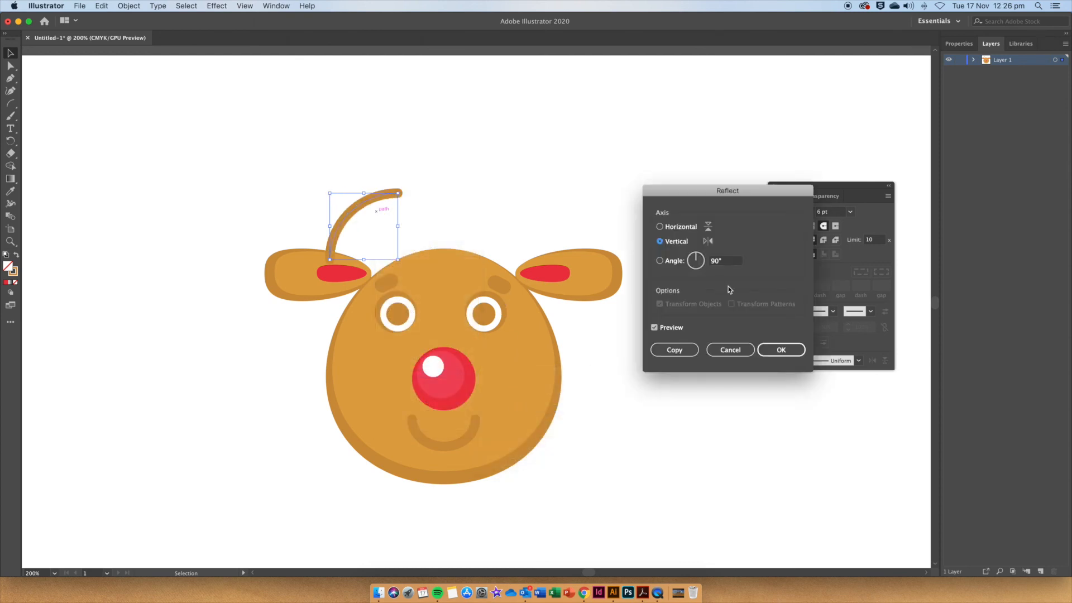
click(781, 350)
click(682, 226)
click(676, 242)
click(785, 351)
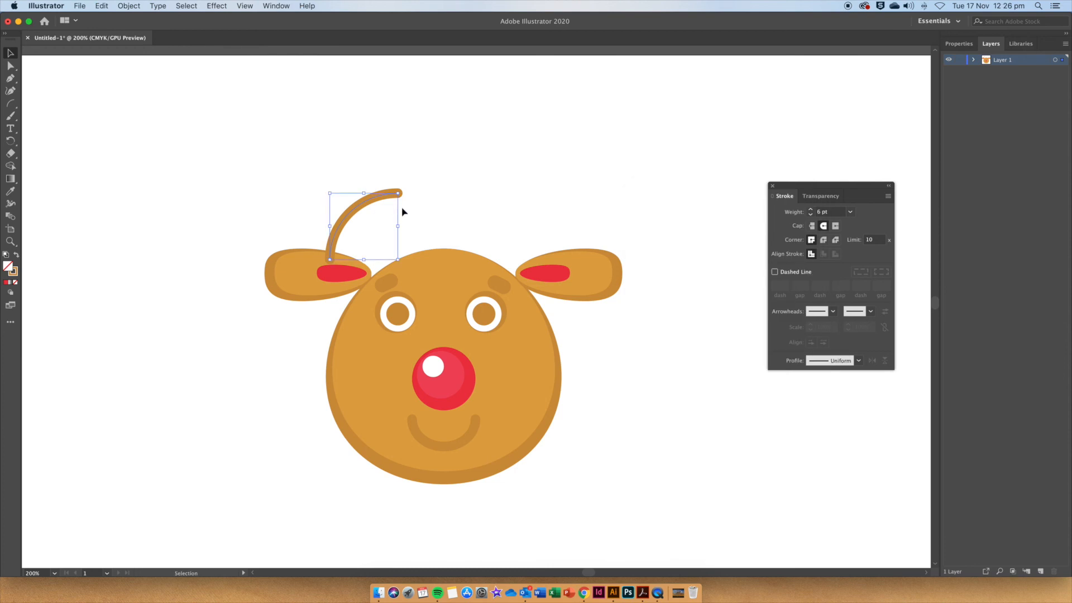
drag(401, 192, 349, 187)
drag(362, 254, 375, 247)
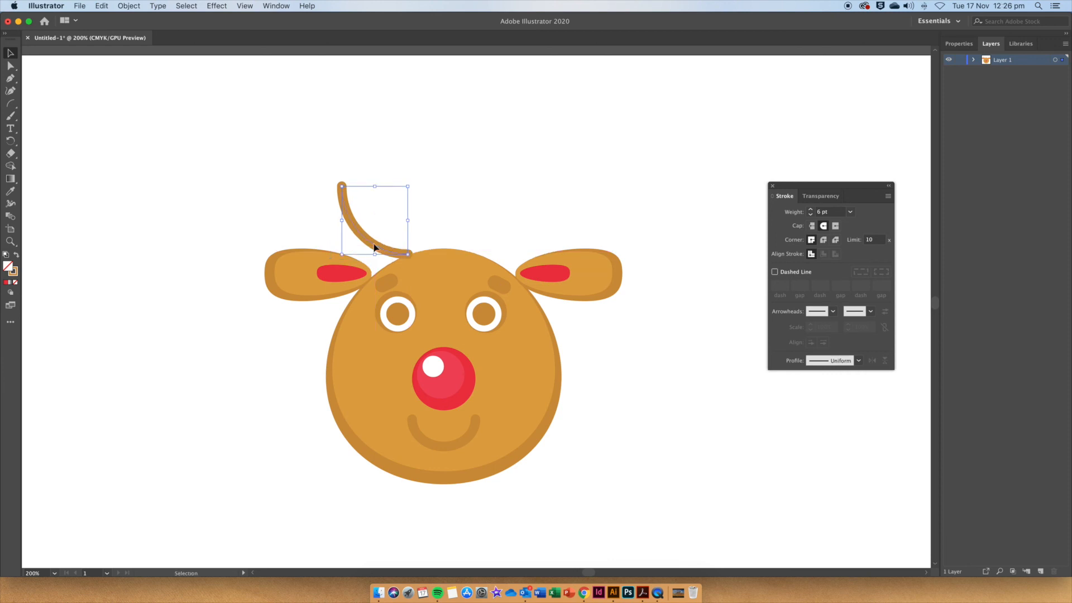
- Send the antler arc behind the head and nudge it down so its lower end is tucked under the edge
right_click(347, 211)
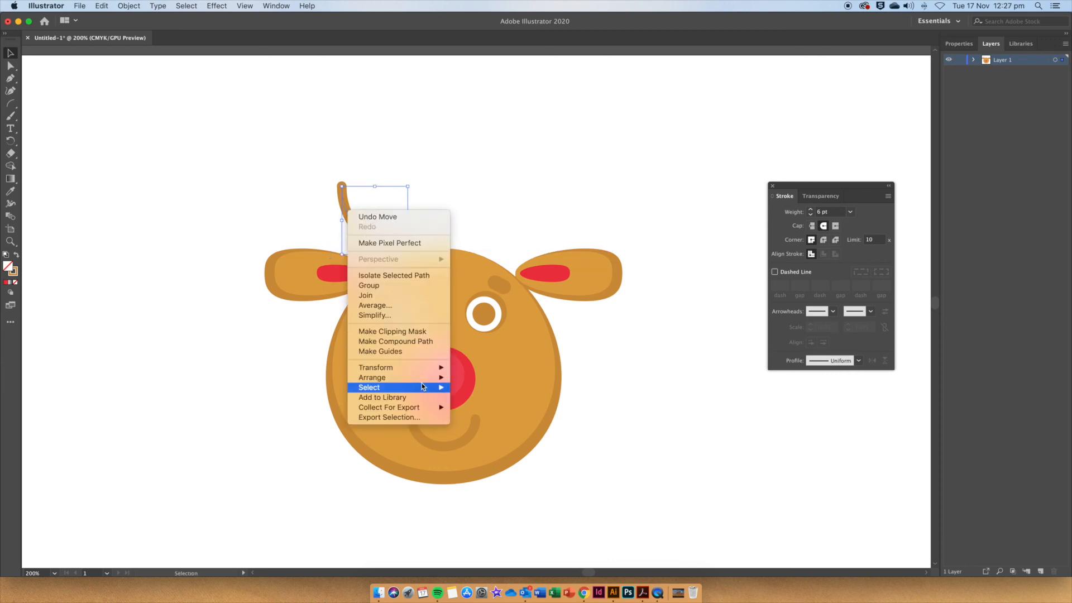
mouse_move(425, 378)
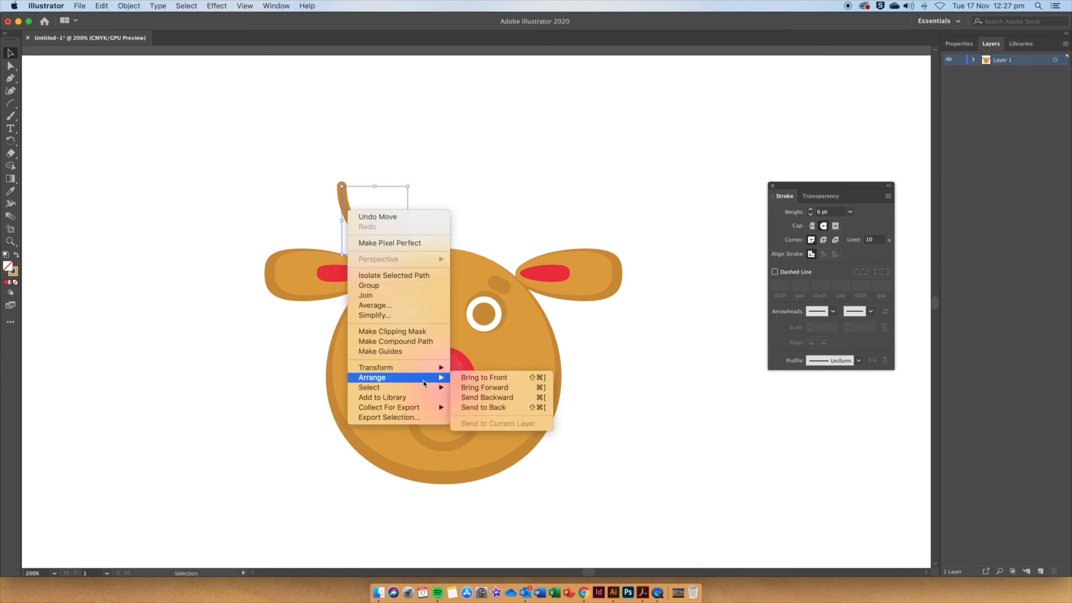
click(494, 407)
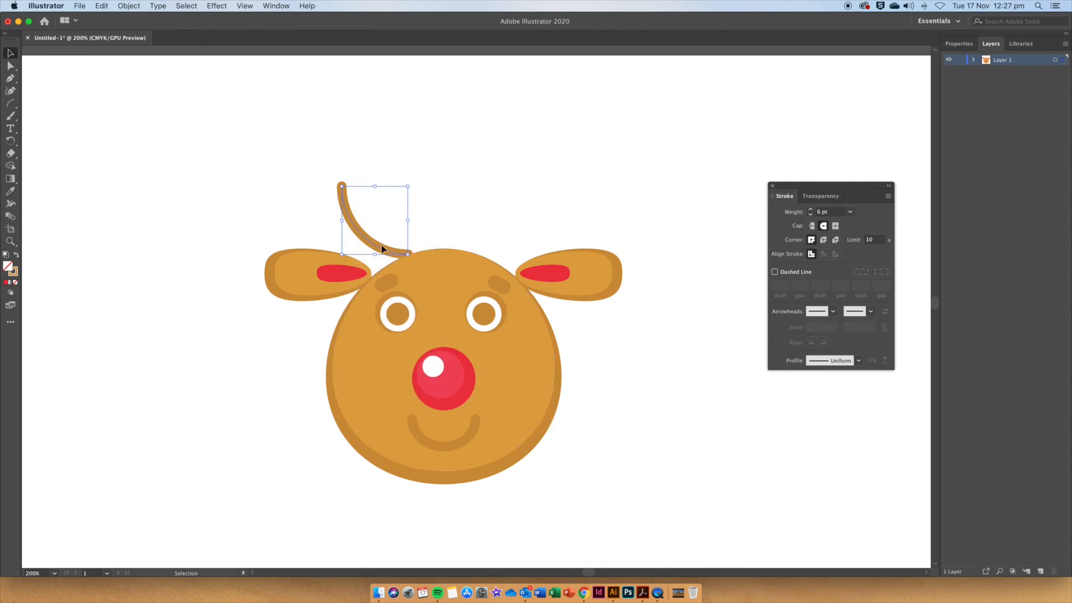
key(Down)
key(Down)
key(Down)
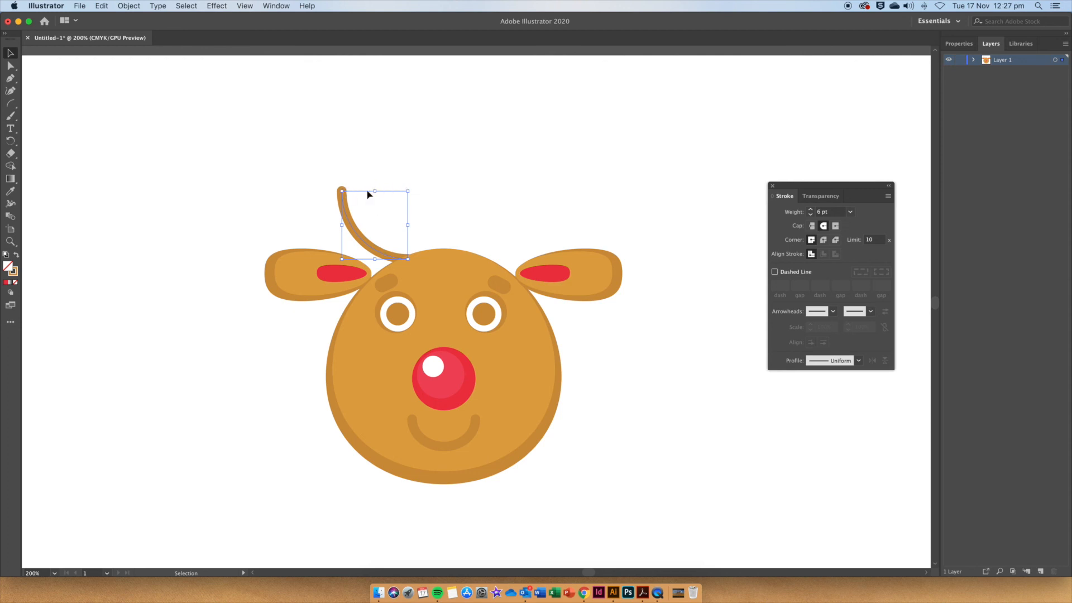
- Stretch the antler arc taller with a slight tilt and nudge it towards the middle of the head
drag(376, 192, 414, 160)
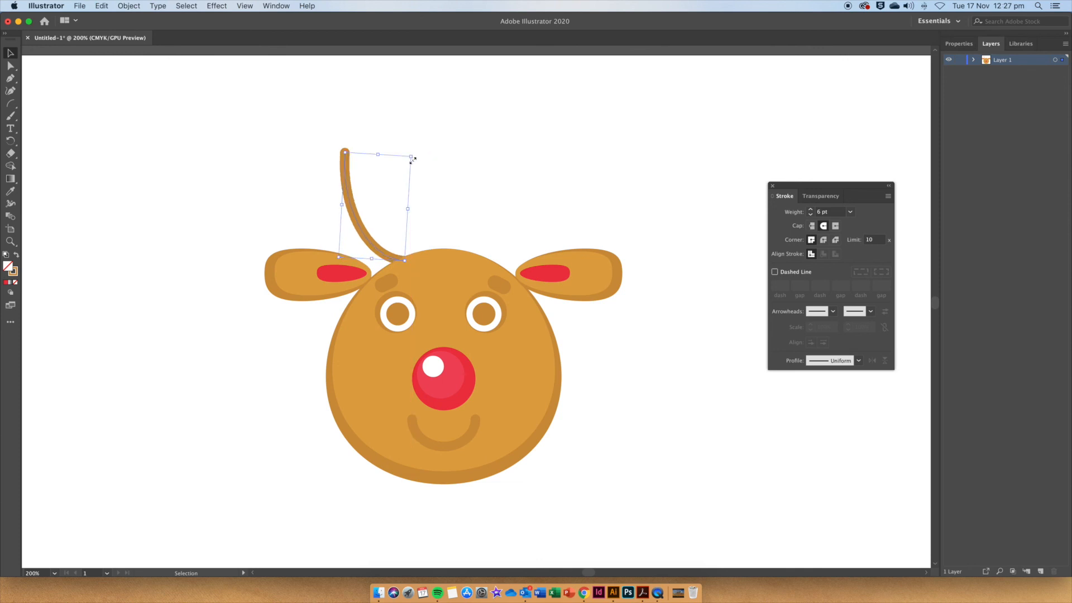
key(Right)
key(Right)
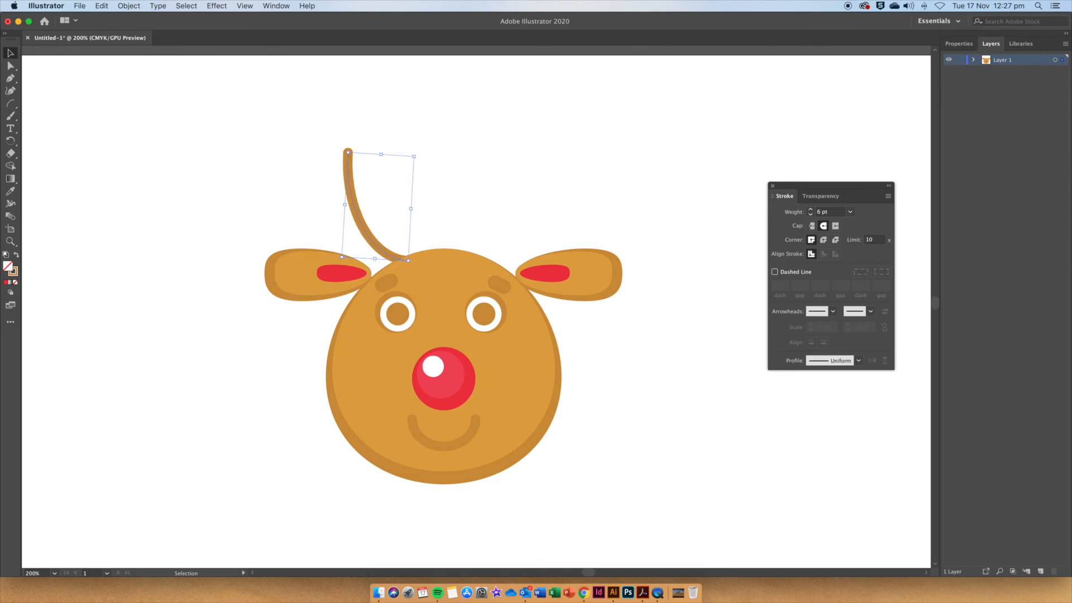
- Draw a short arc branch from the antler's upper part and turn it to curve upward on the inner side
click(10, 103)
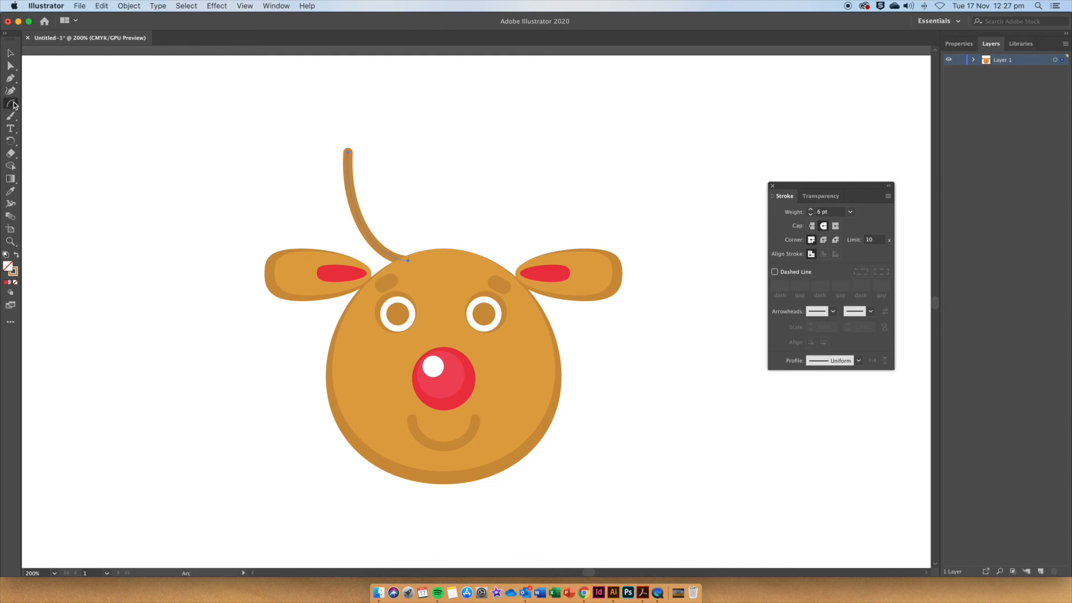
click(348, 200)
click(382, 160)
key(Escape)
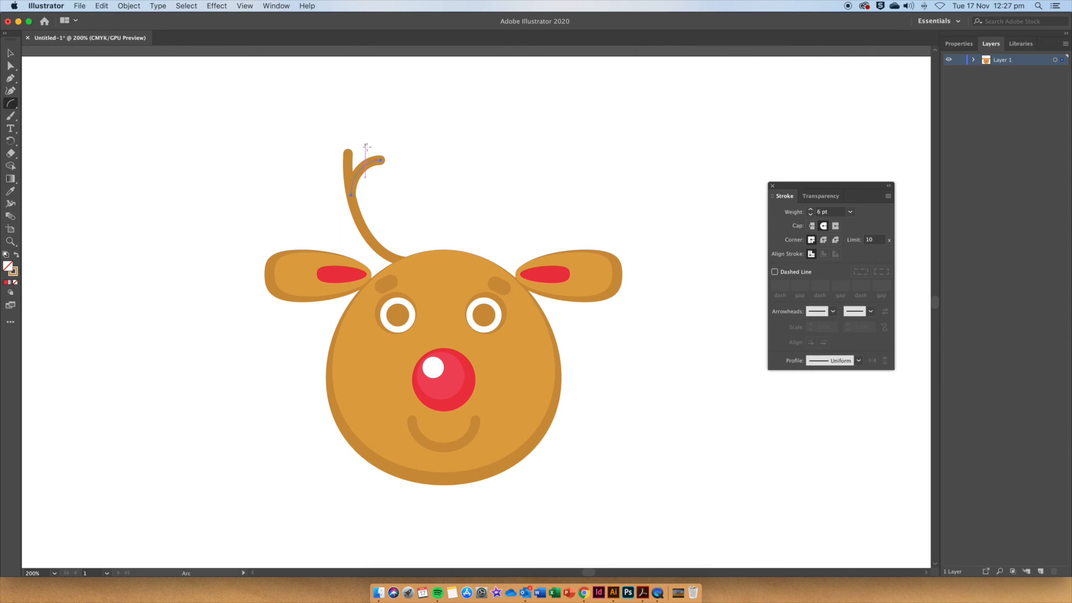
click(10, 53)
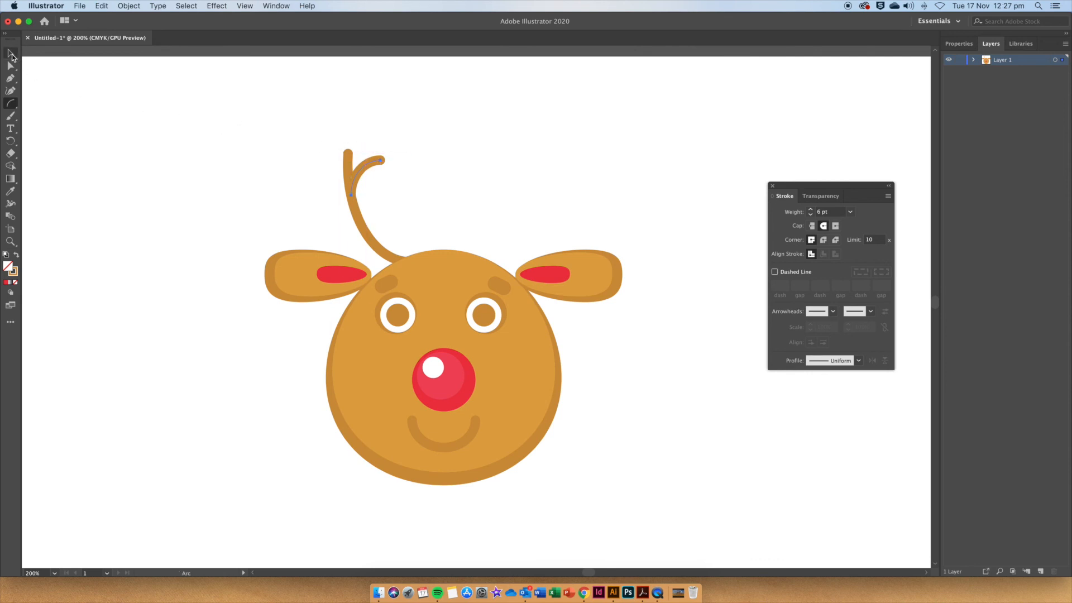
click(386, 161)
click(379, 160)
- Add a second arc branch on the antler's outer side, joining the main stem below the first branch
drag(386, 160, 310, 178)
drag(344, 217, 344, 223)
click(405, 224)
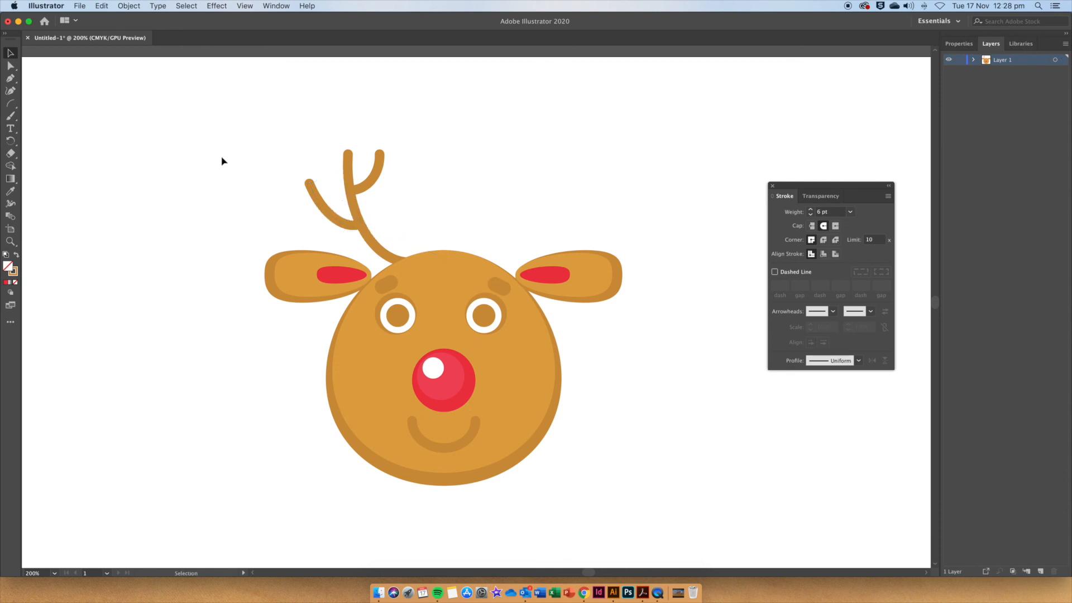
- Group the antler strokes and place a copy mirrored across the vertical axis on the other side of the head
drag(263, 133, 409, 221)
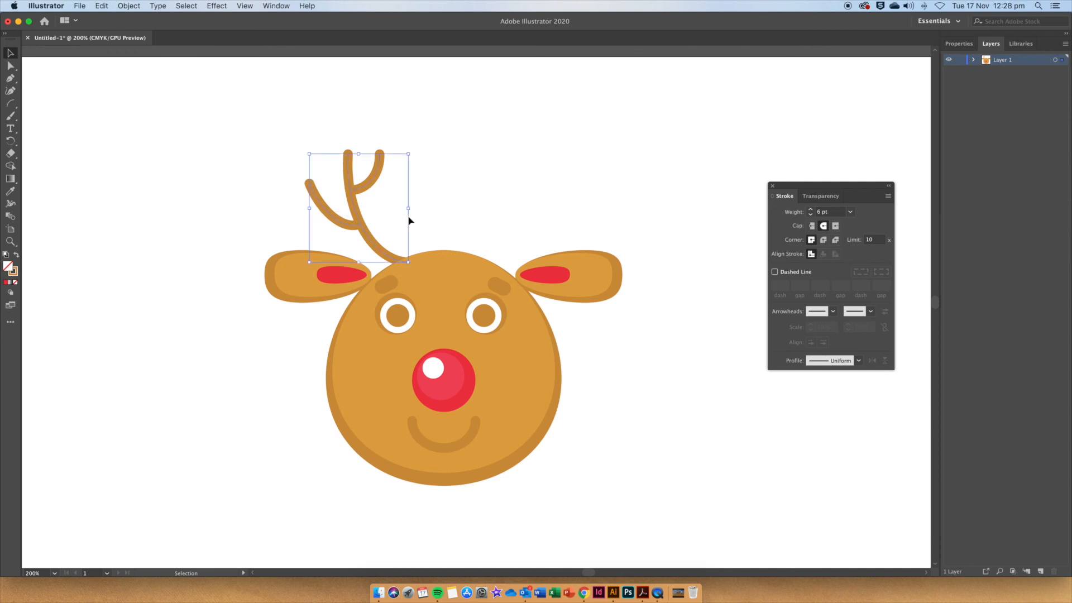
right_click(354, 207)
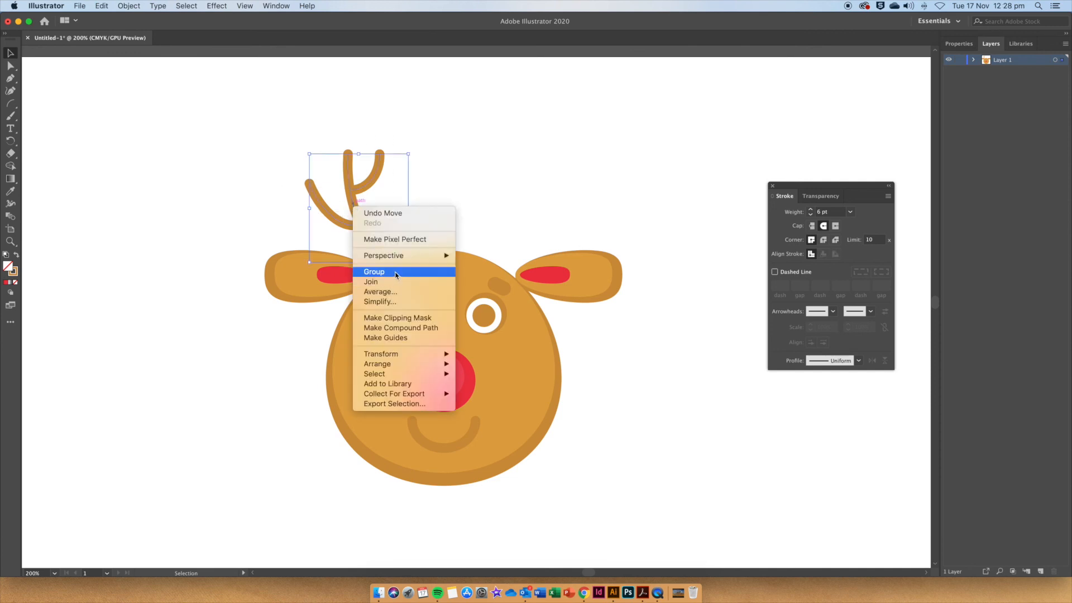
right_click(350, 191)
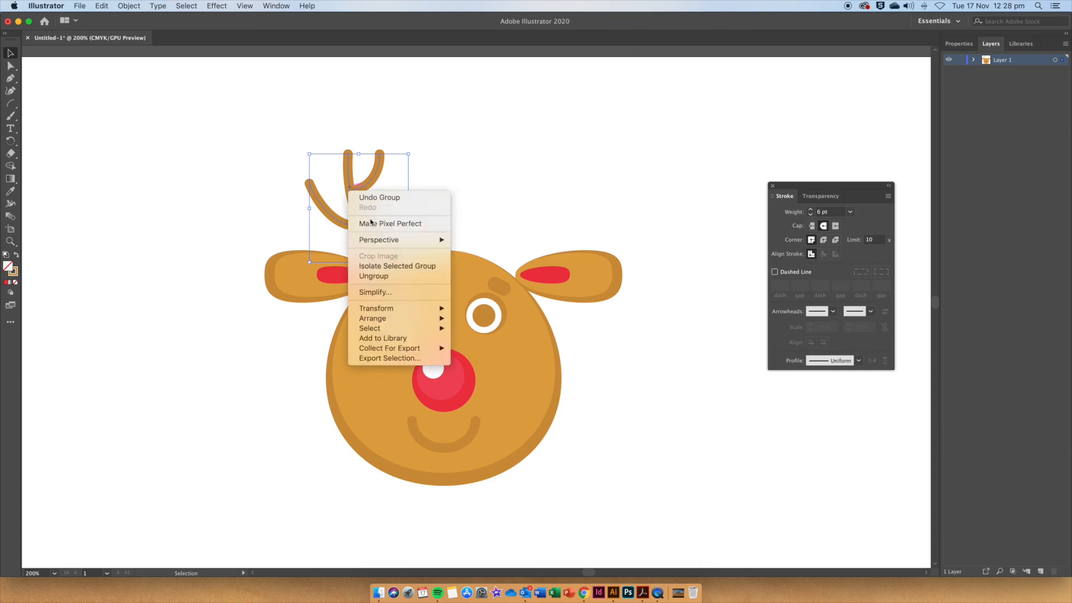
mouse_move(429, 309)
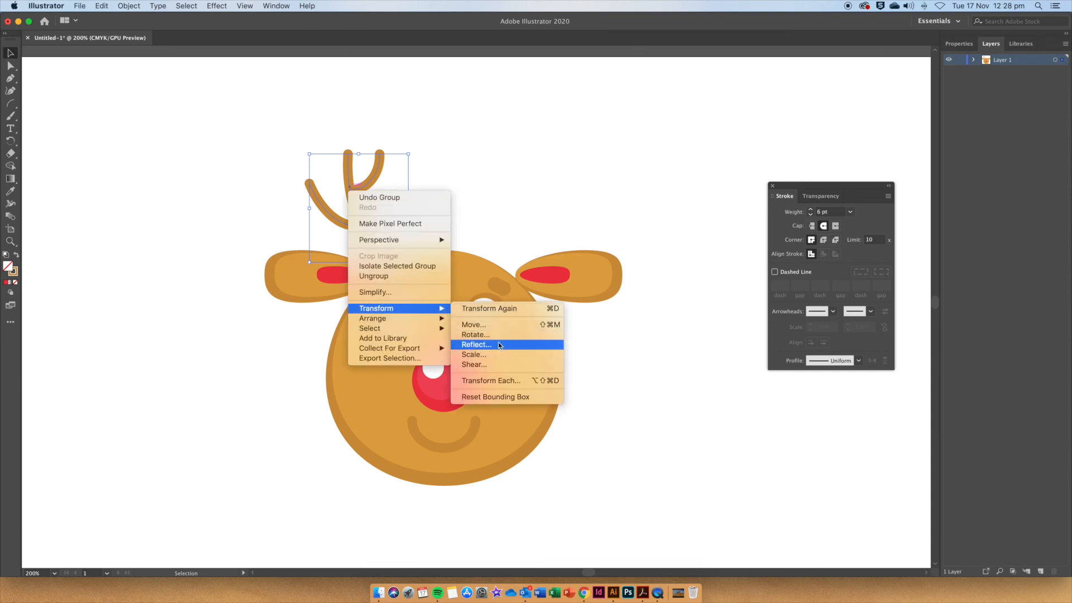
click(502, 345)
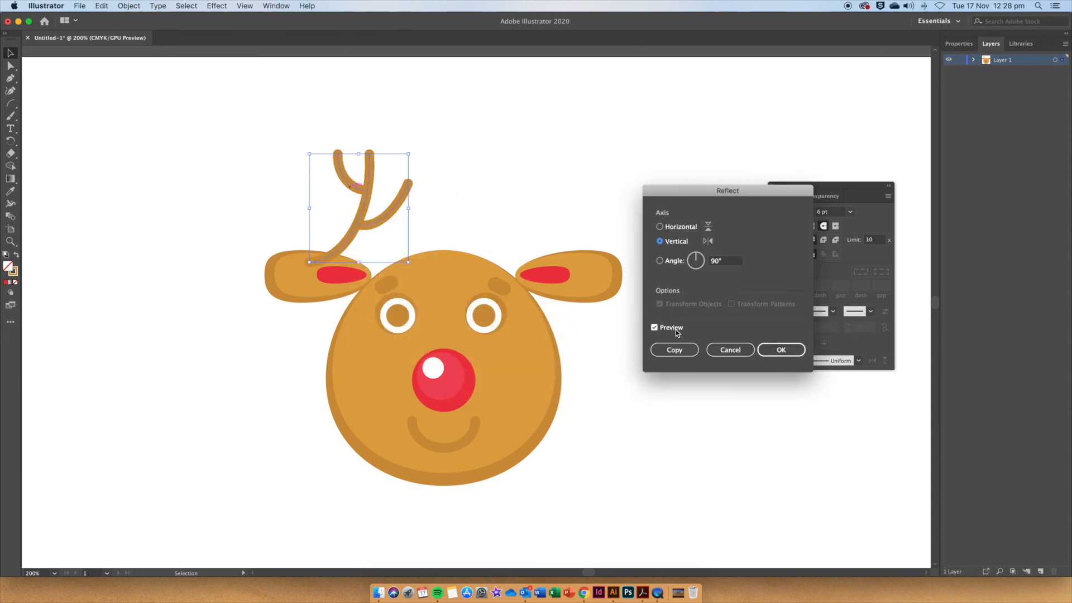
click(674, 350)
drag(353, 236, 515, 239)
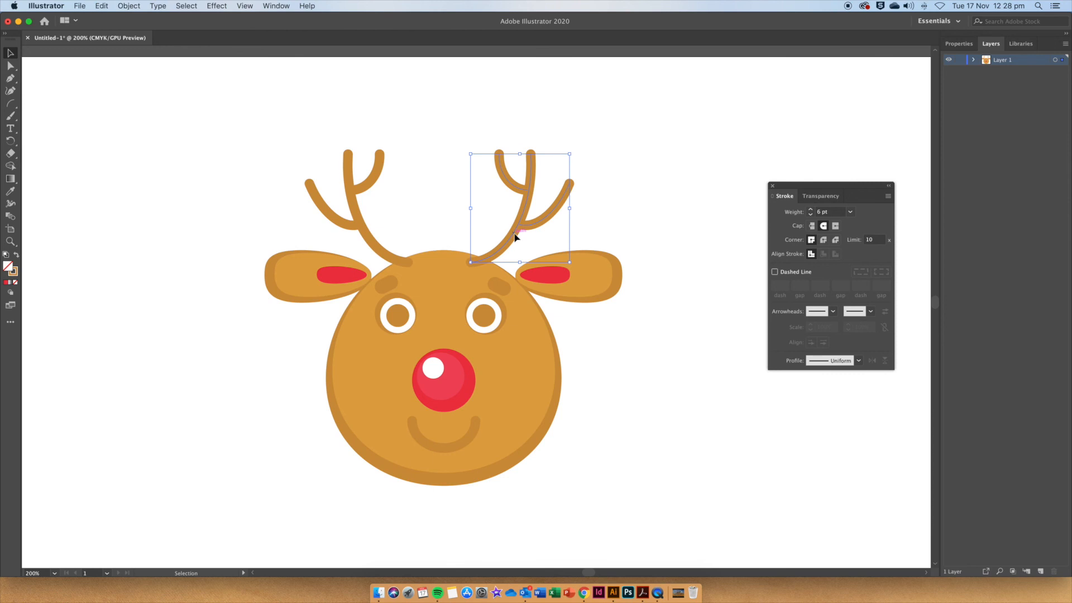
- Send both antlers to the back so their bases sit behind the head
shift+click(361, 220)
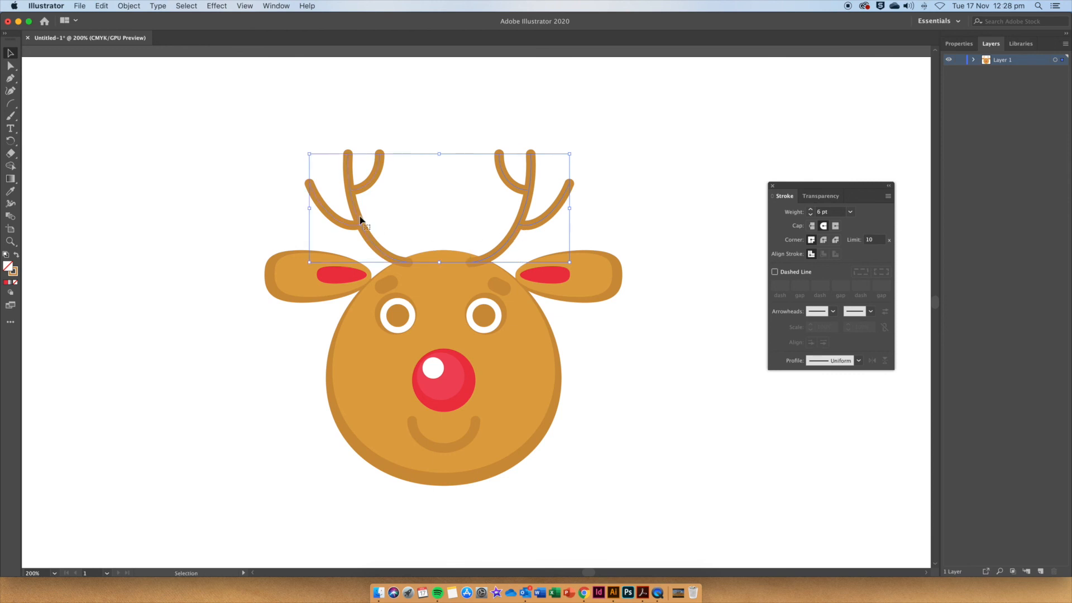
right_click(360, 220)
mouse_move(429, 341)
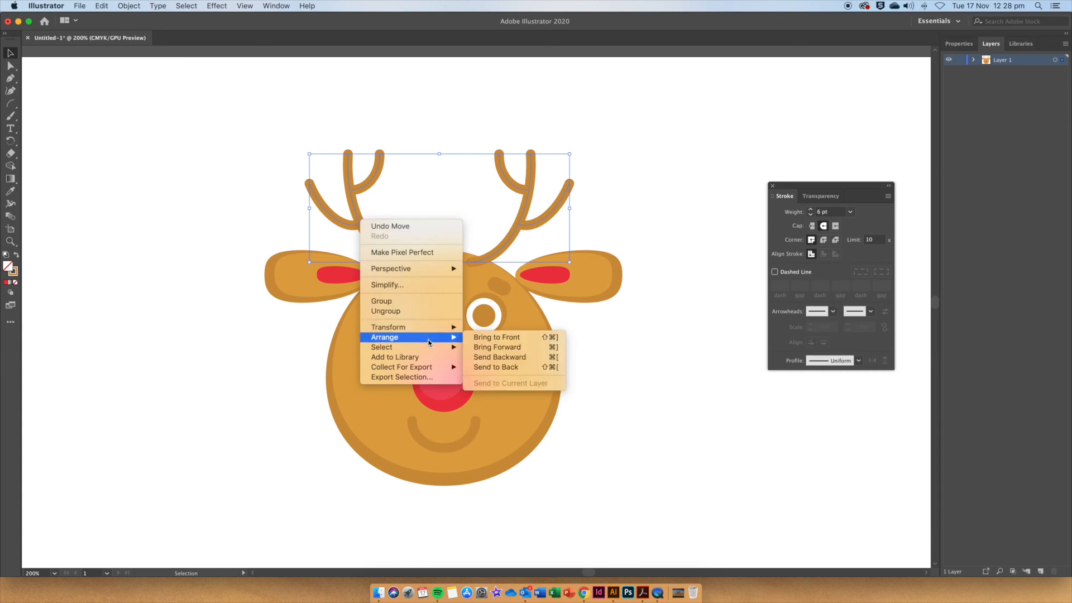
click(496, 367)
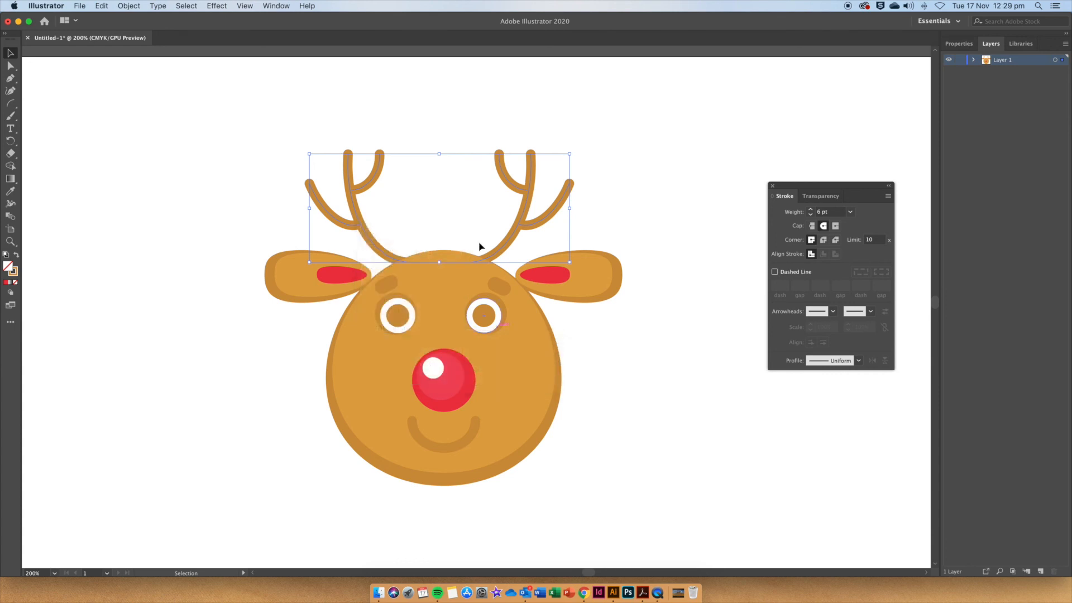
click(468, 204)
key(super+minus)
key(super+minus)
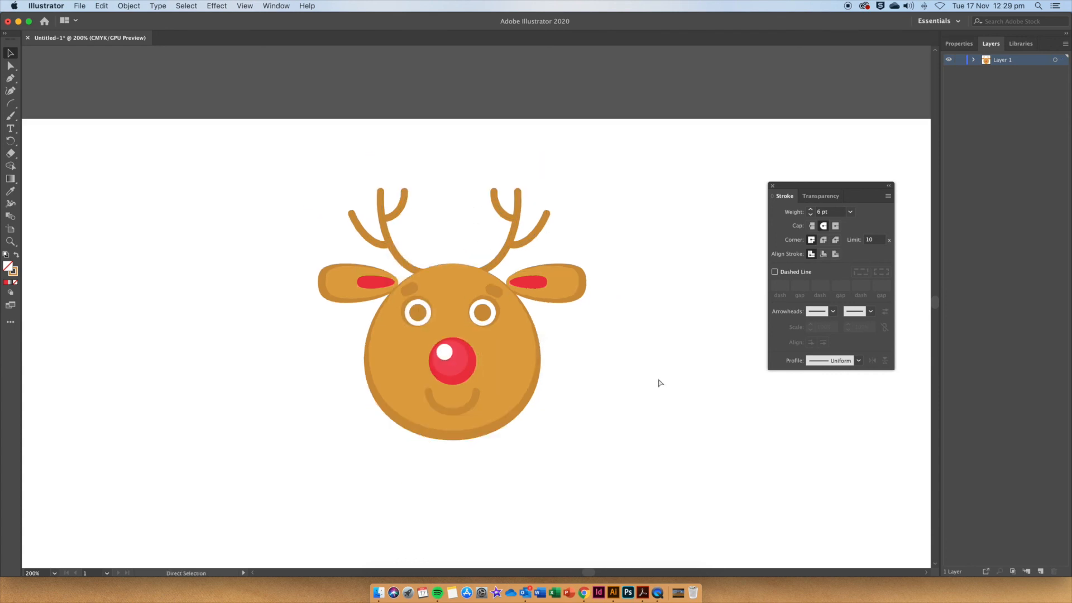
key(super+plus)
key(super+plus)
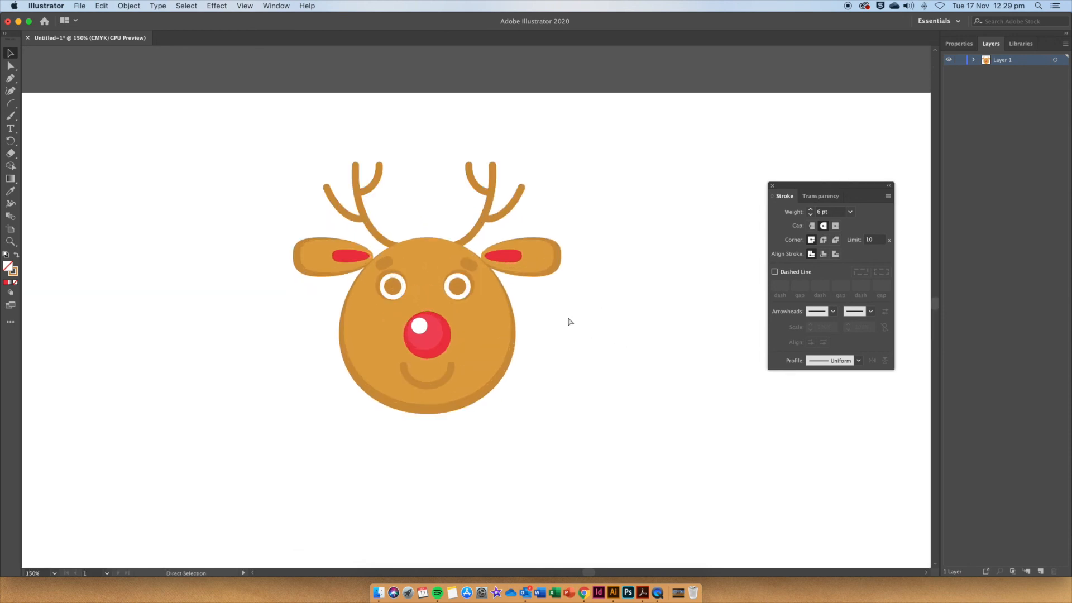